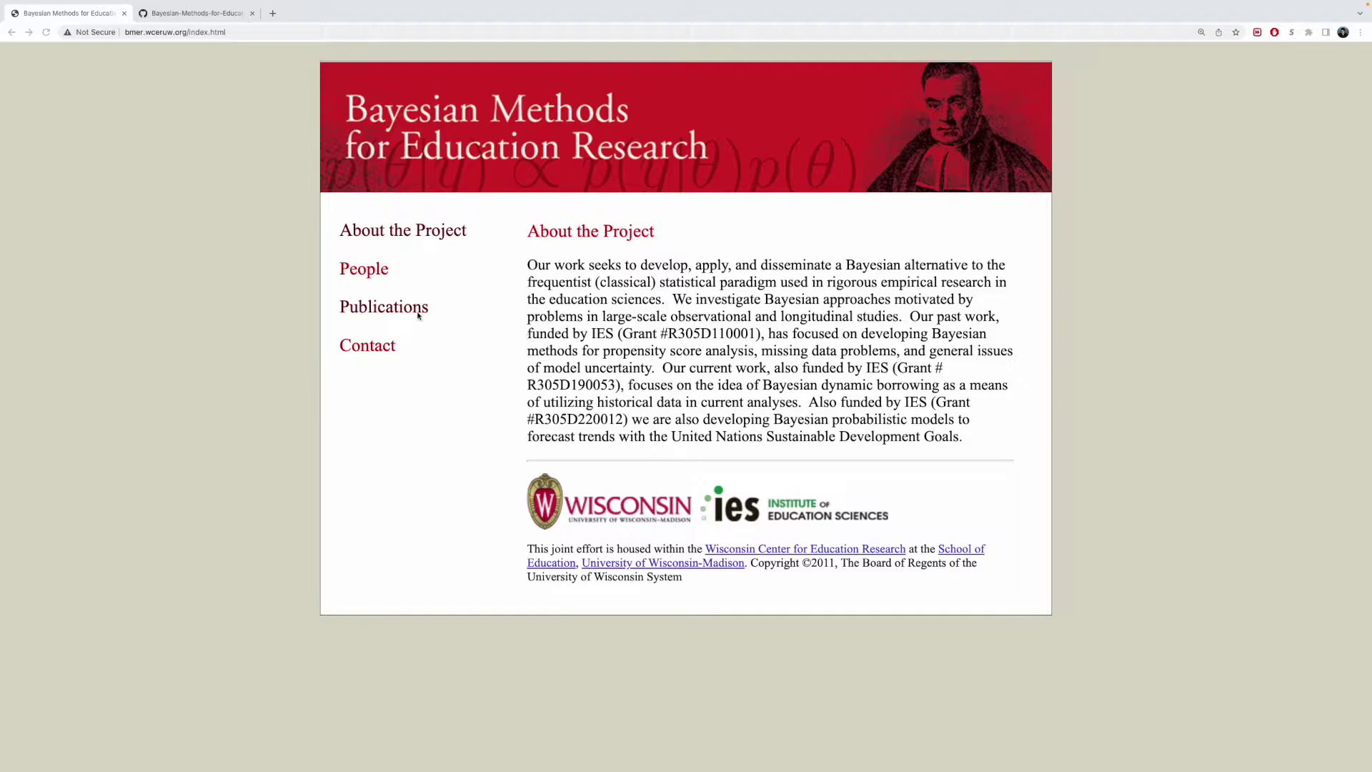
# - View the Publications page, open the PDF of the 2022 Bayesian dynamic borrowing paper, and return to the publications list
pyautogui.click(376, 308)
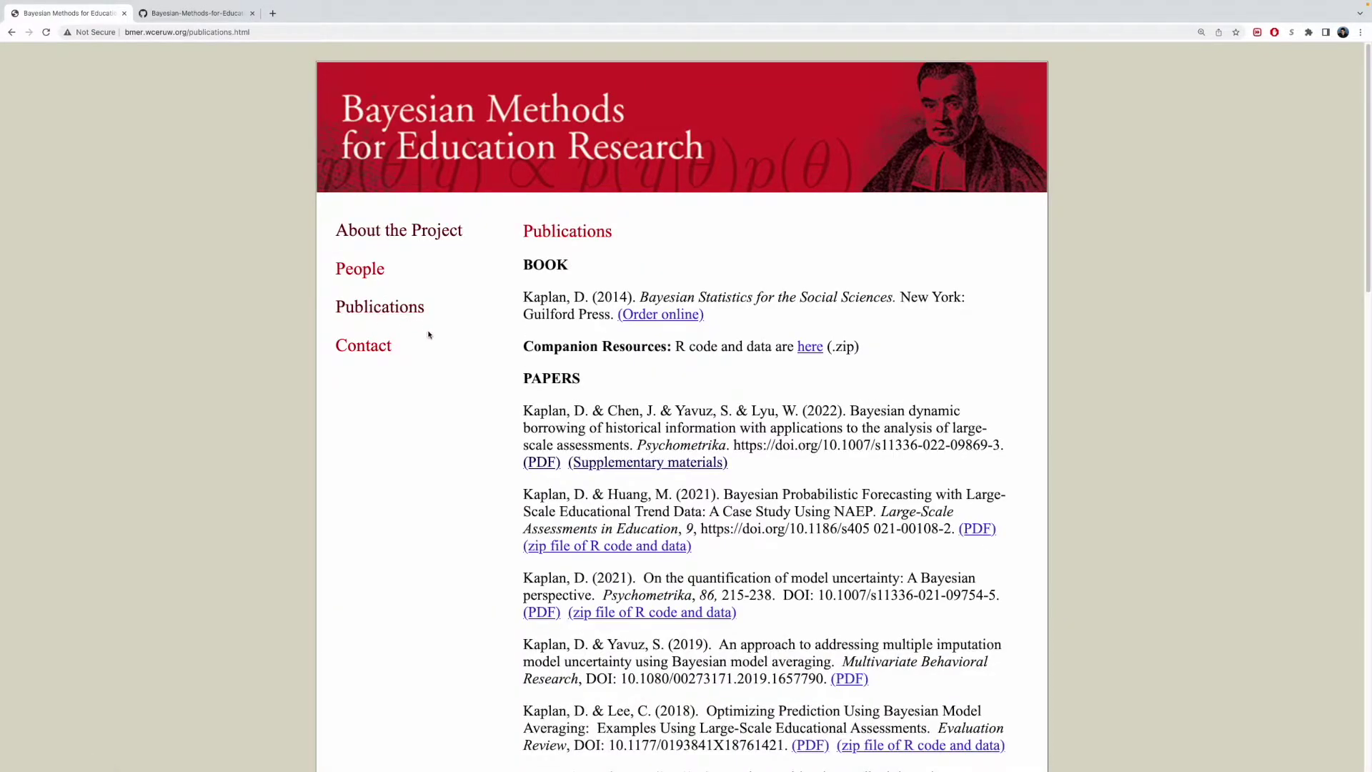
pyautogui.click(535, 468)
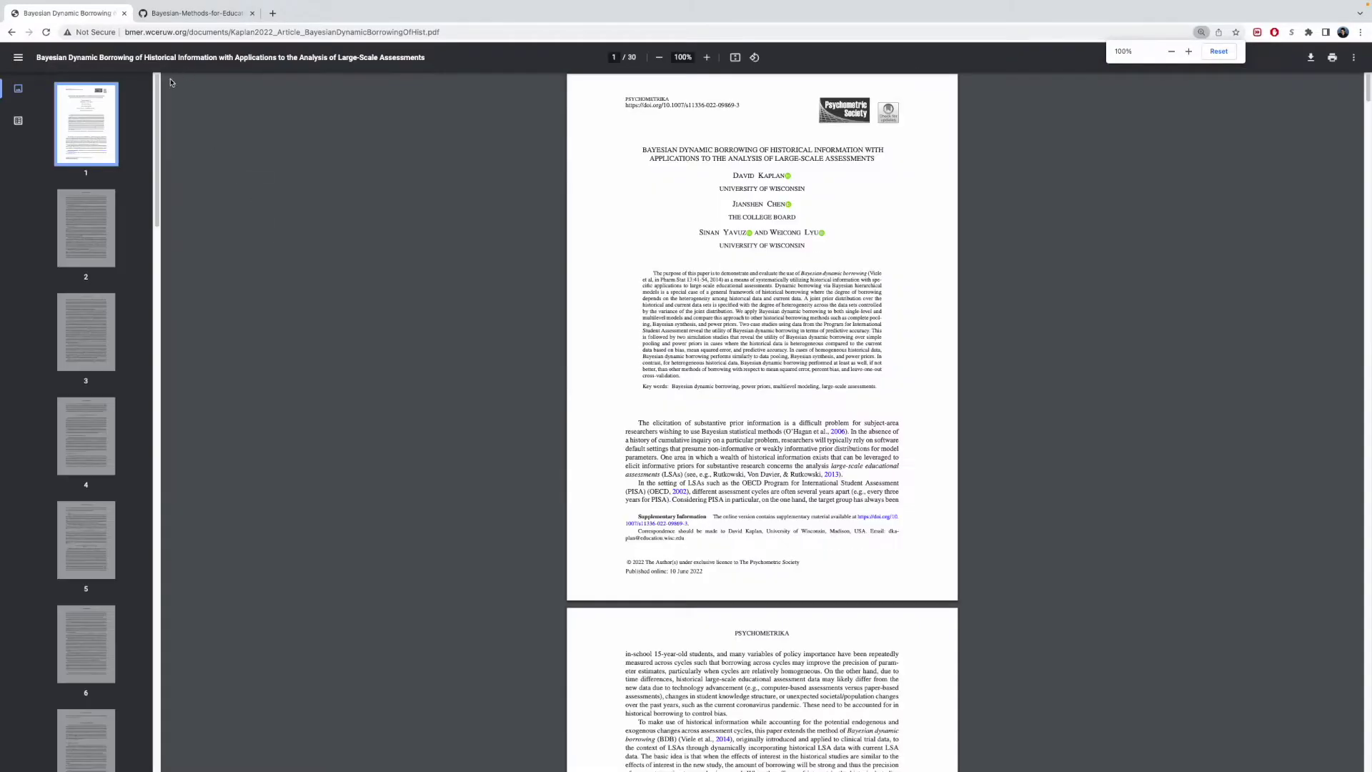
pyautogui.click(10, 33)
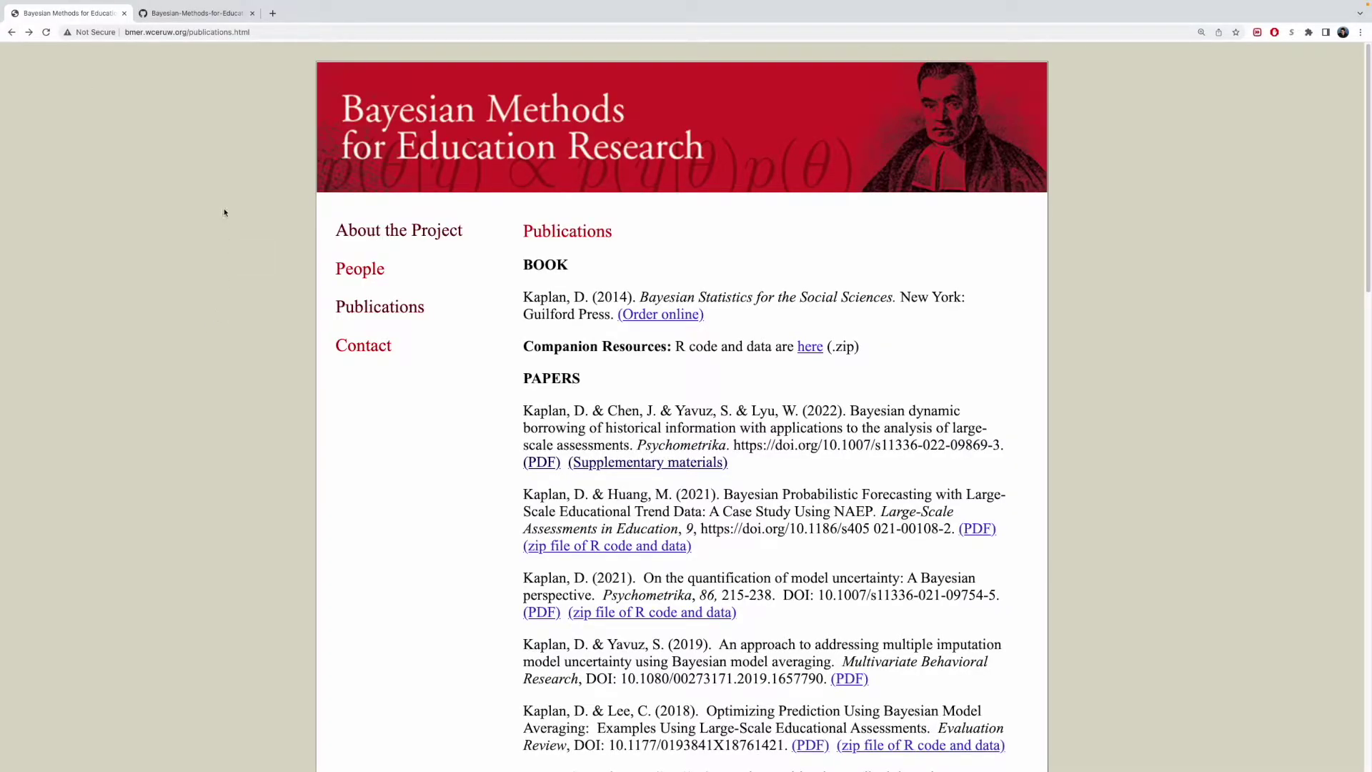
# - Switch to the ShinyBHB repository on GitHub and read the README instructions for starting the app
pyautogui.click(193, 14)
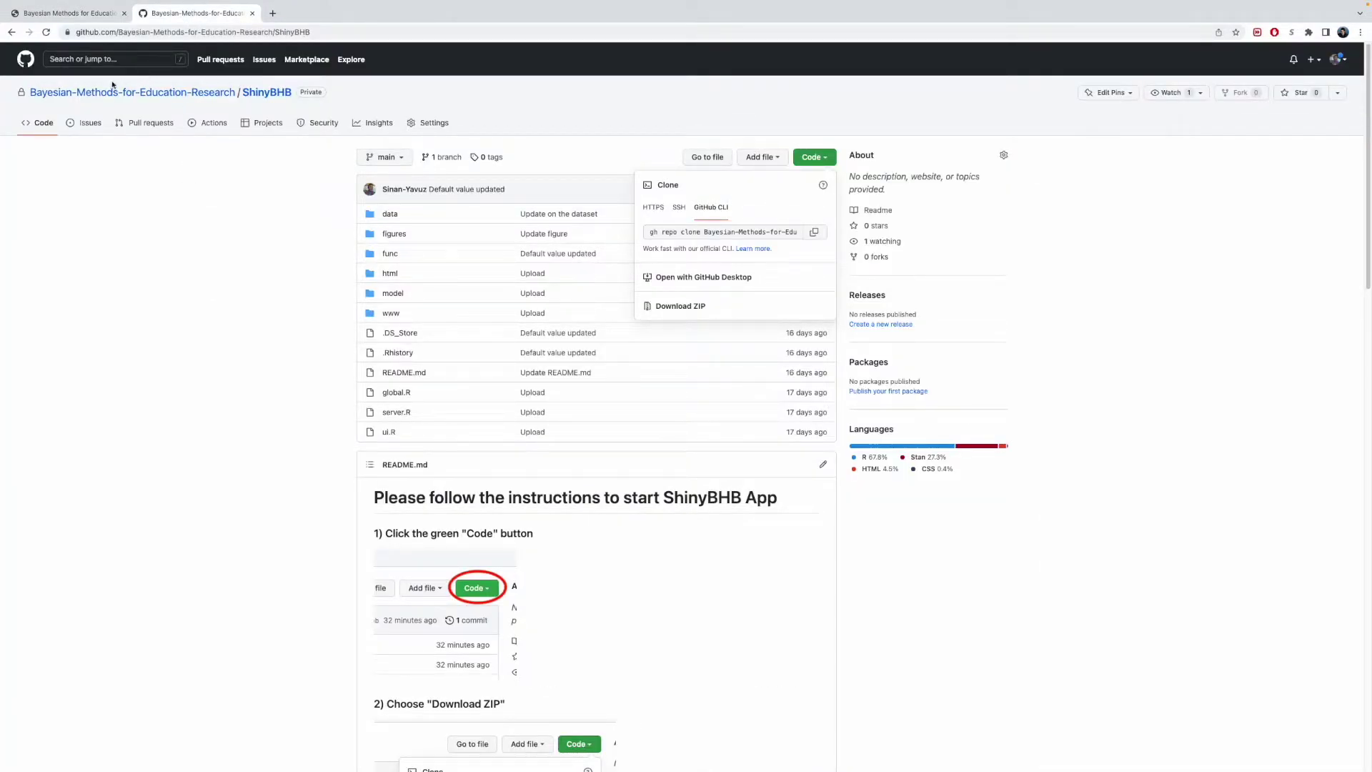
pyautogui.click(29, 94)
pyautogui.click(277, 96)
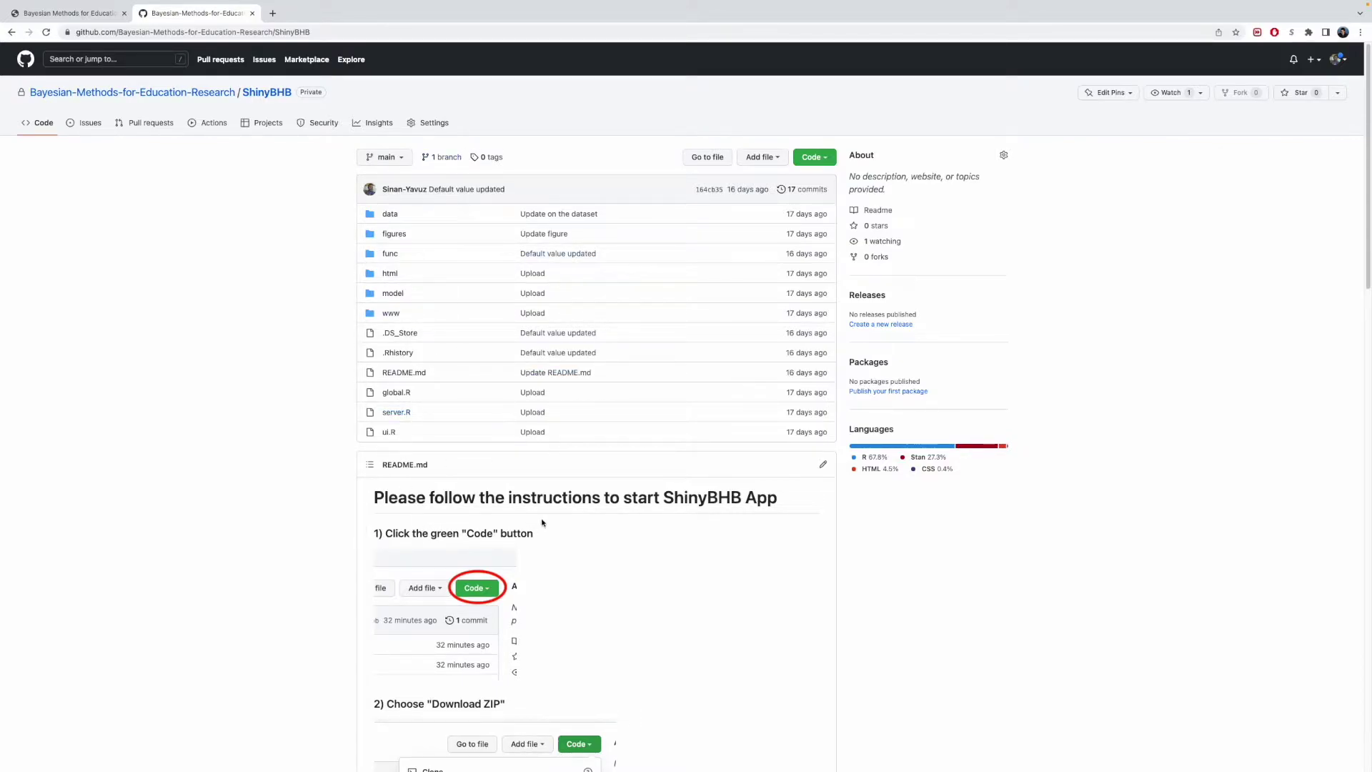
pyautogui.scroll(-5, 543, 518)
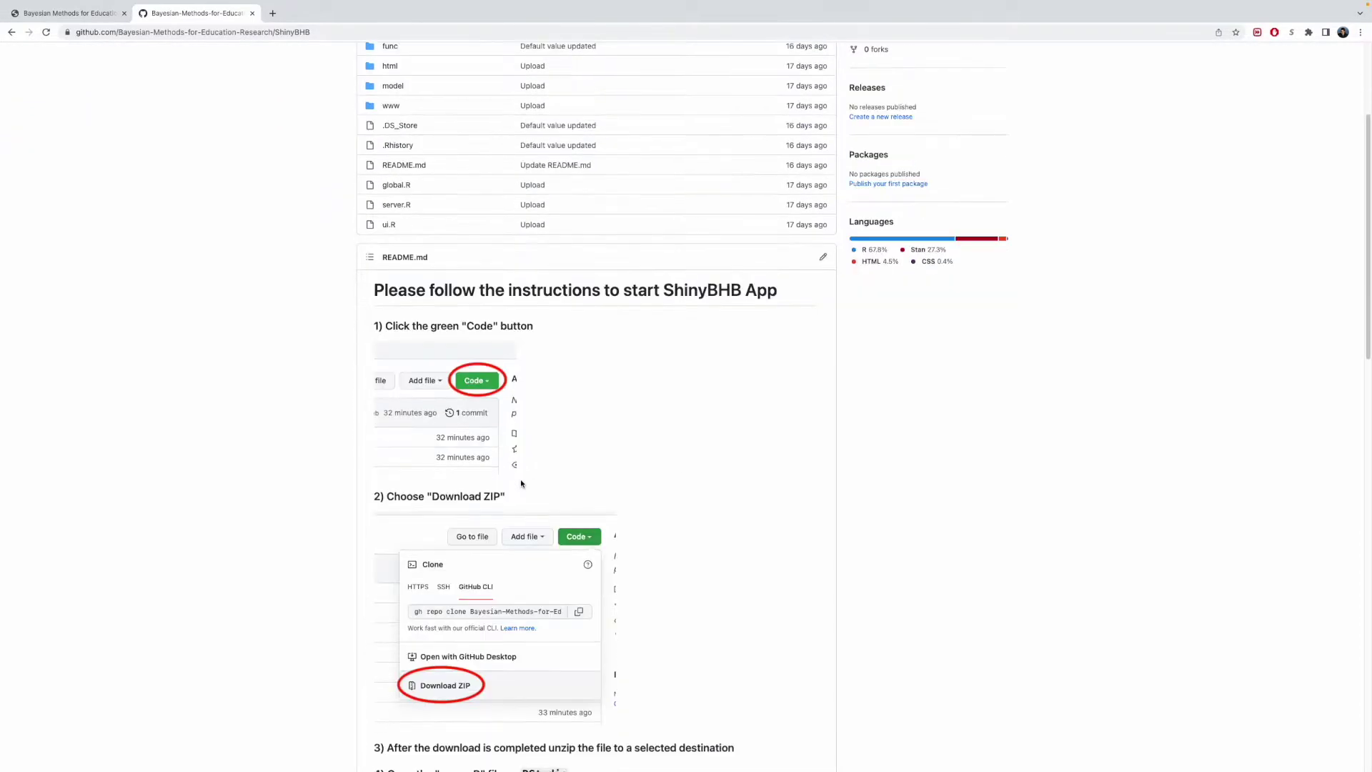
pyautogui.scroll(-12, 521, 483)
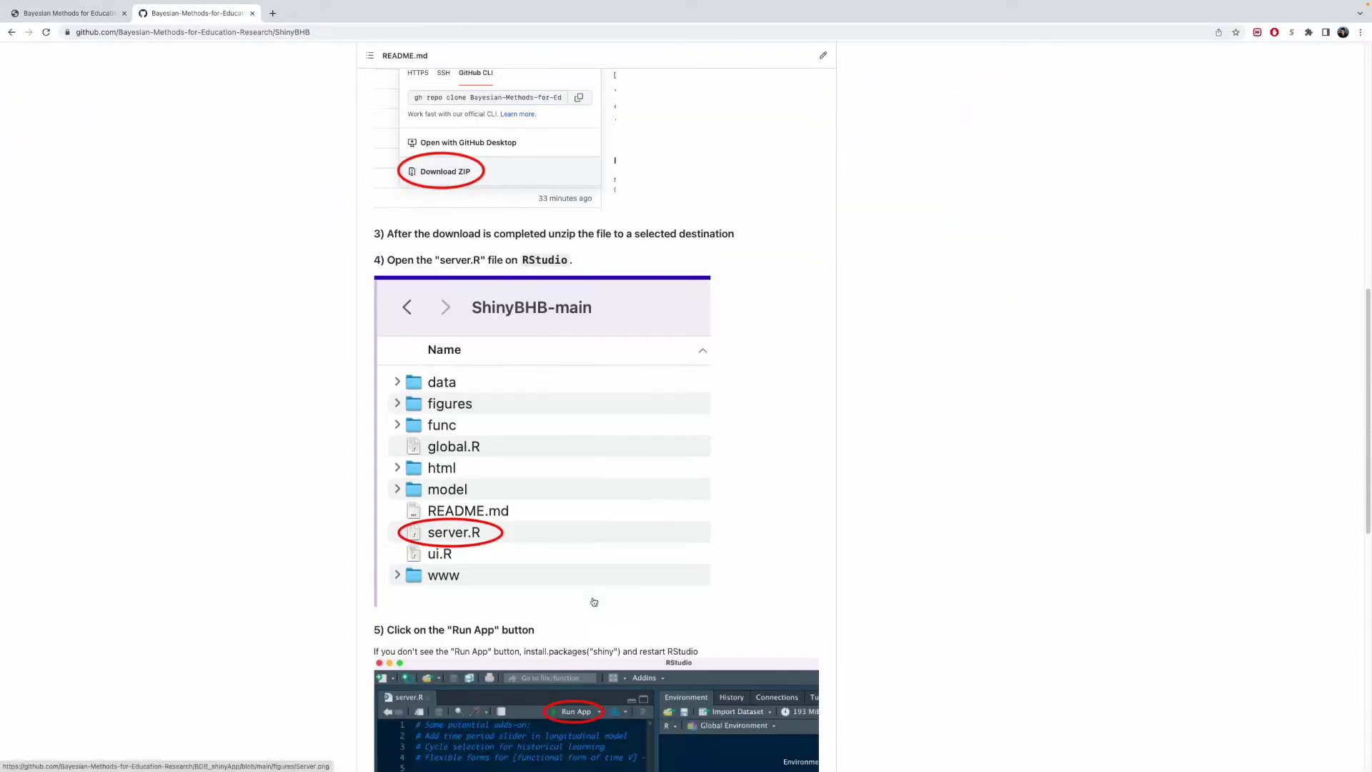
pyautogui.scroll(20, 594, 602)
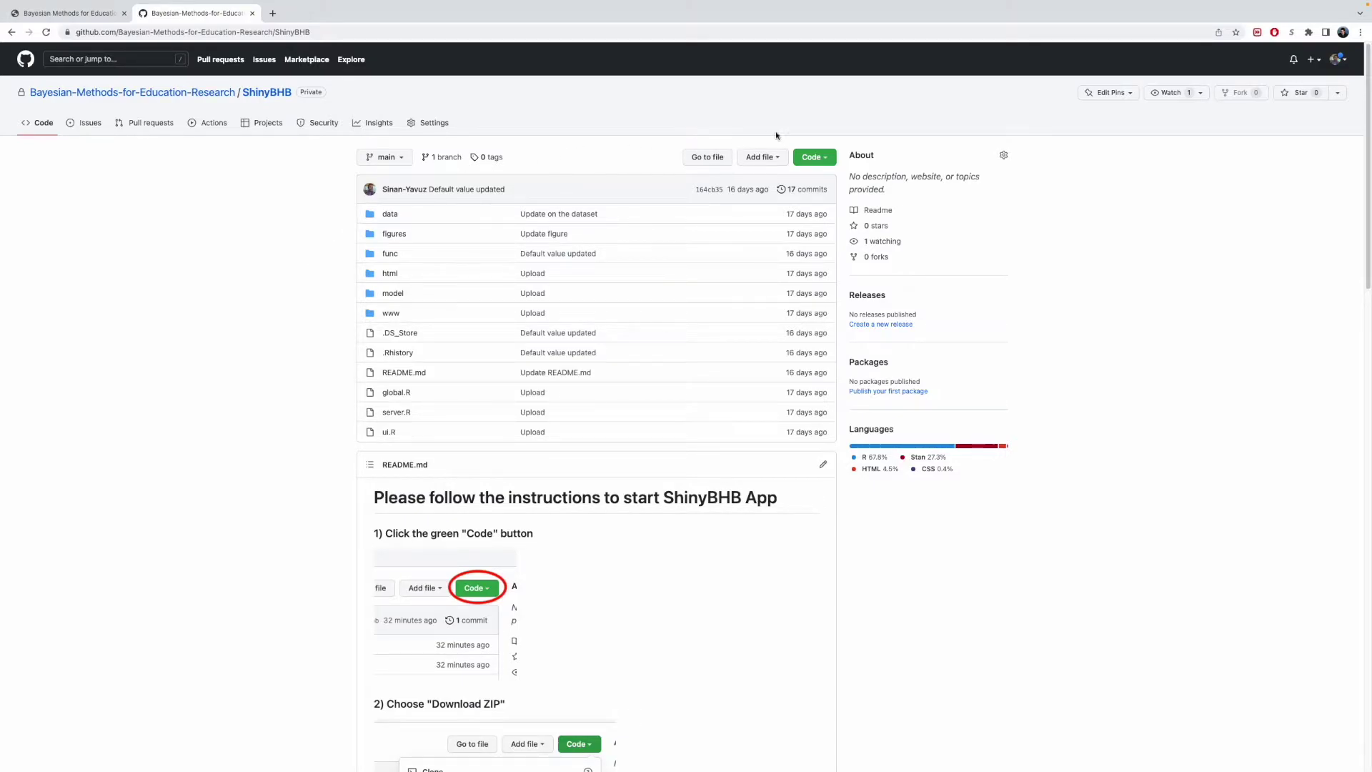
# - Download the ShinyBHB repository as a ZIP and extract ShinyBHB-main.zip in the Downloads folder
pyautogui.click(814, 158)
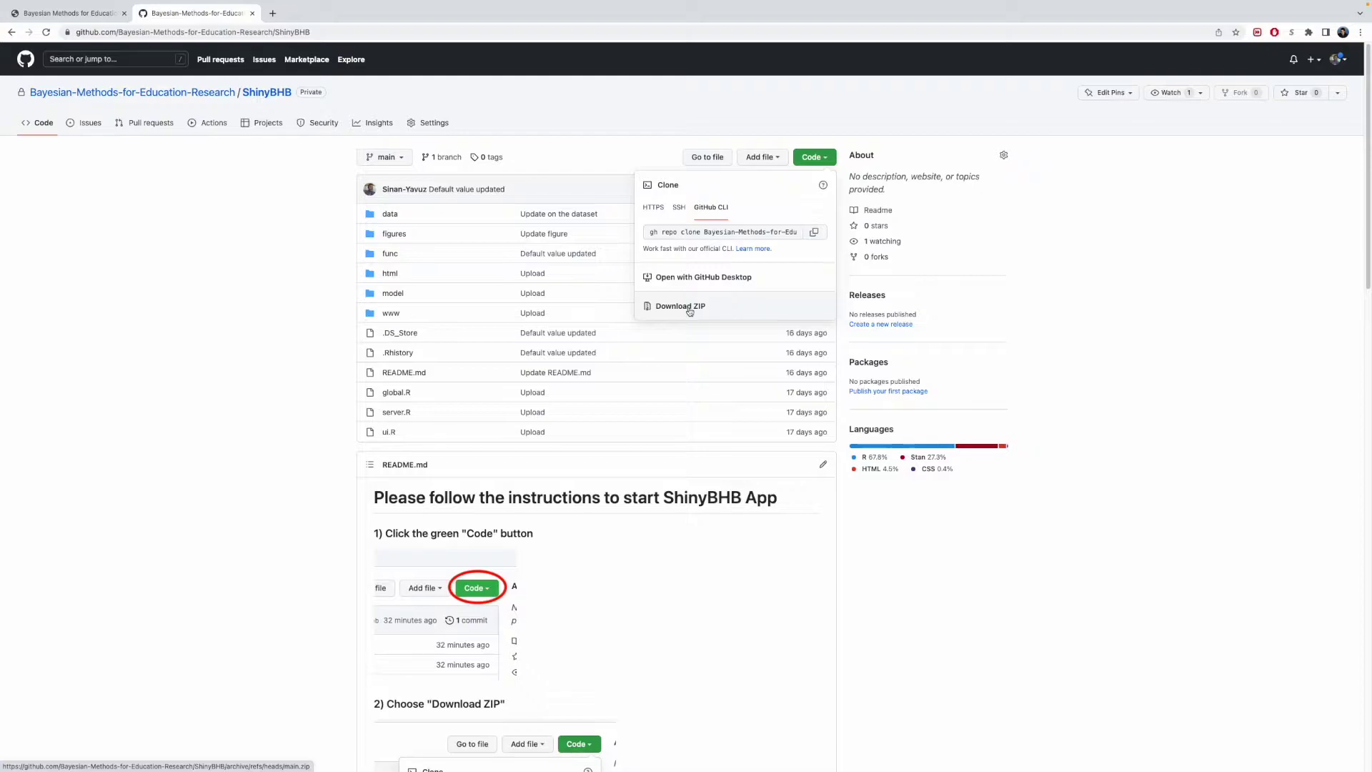
pyautogui.click(690, 310)
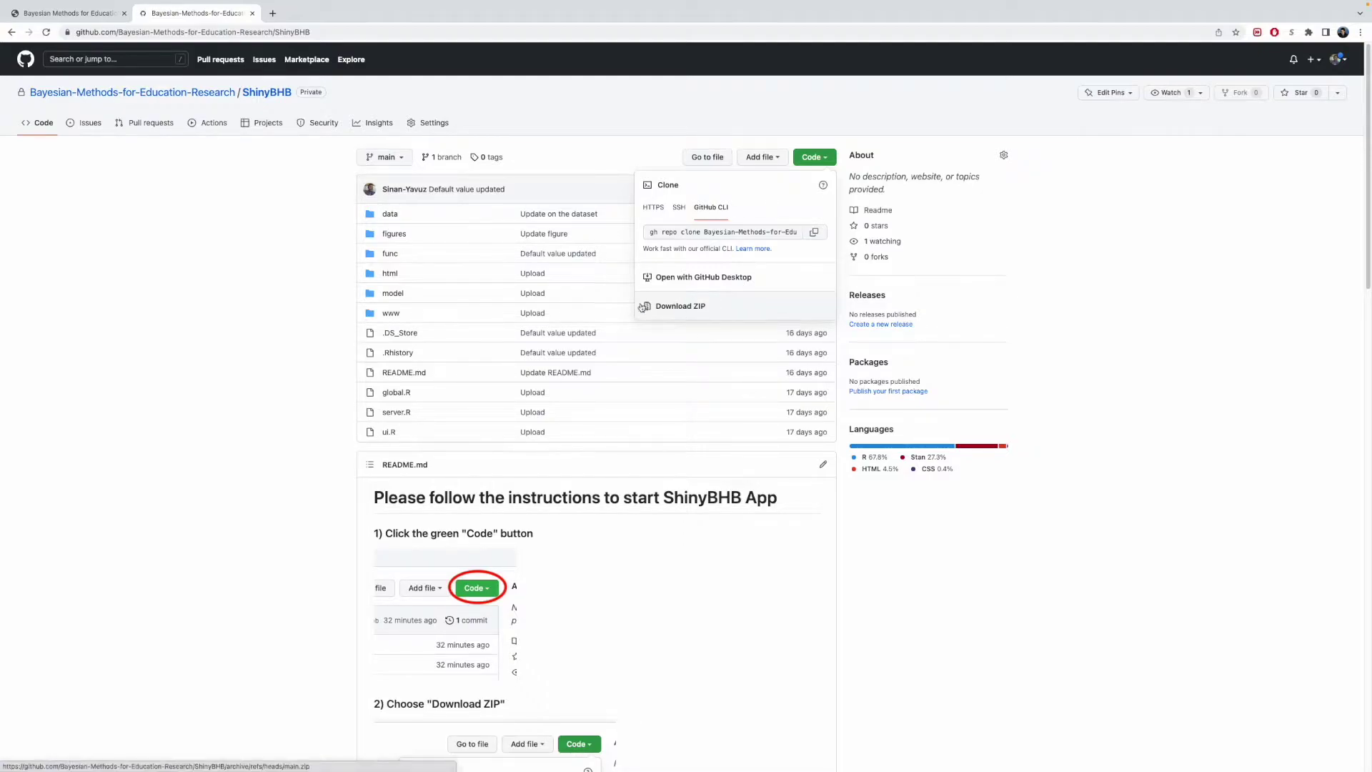
pyautogui.click(57, 757)
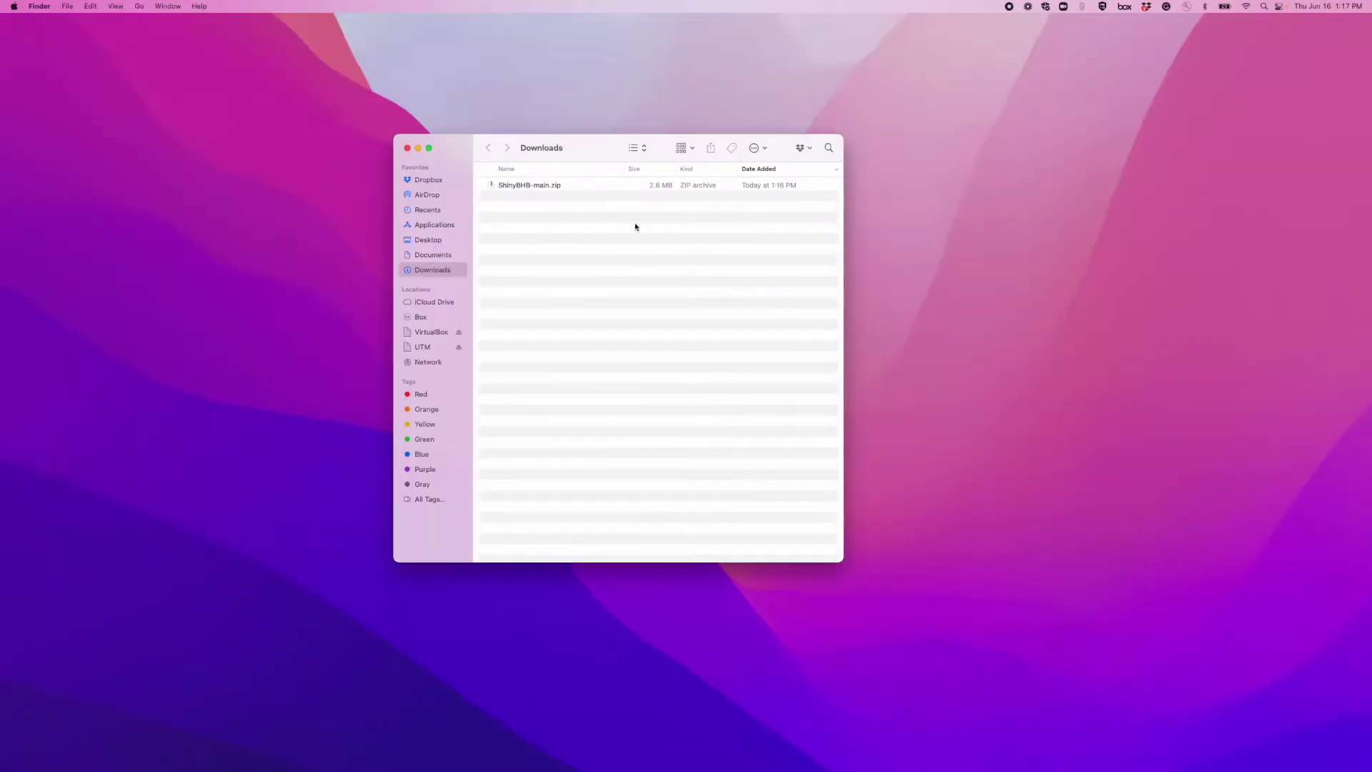
pyautogui.click(526, 186)
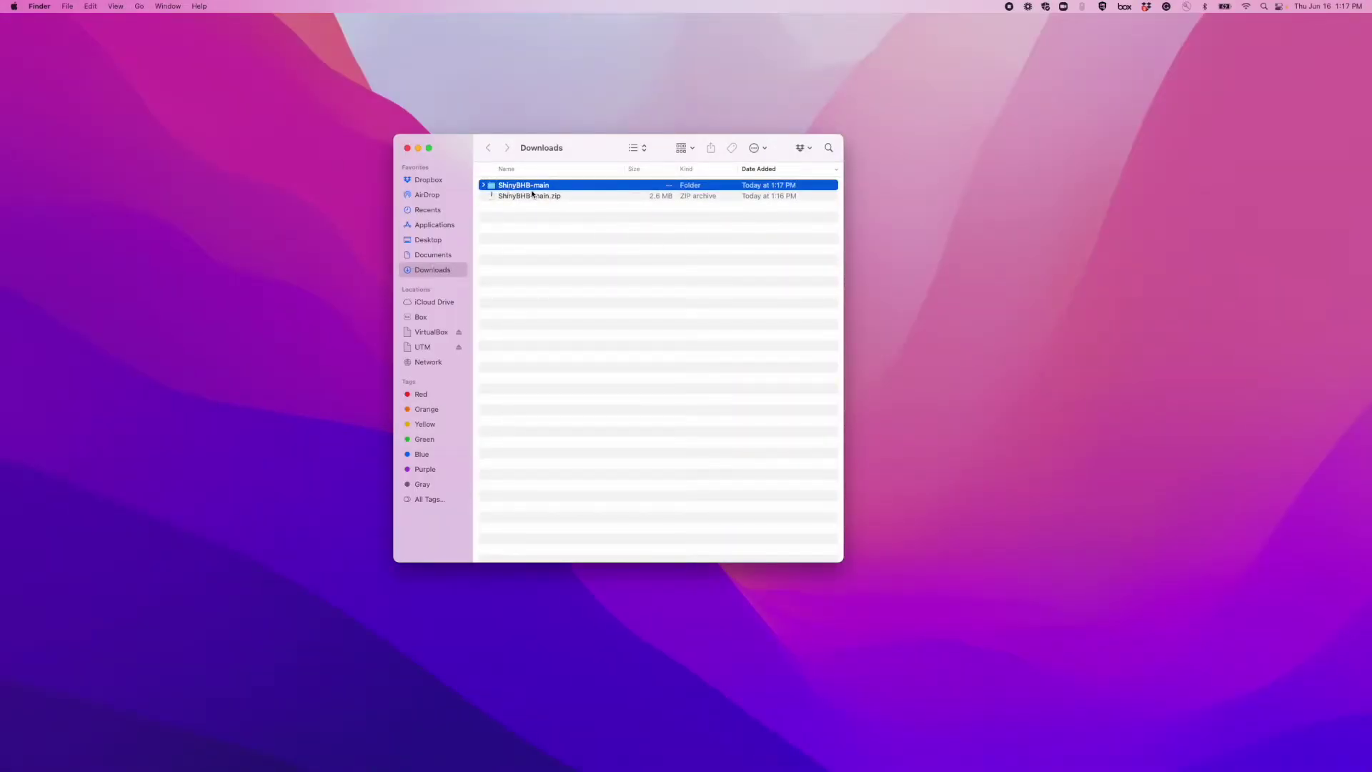
# - Expand the extracted ShinyBHB-main folder and open its server.R file with RStudio
pyautogui.click(481, 185)
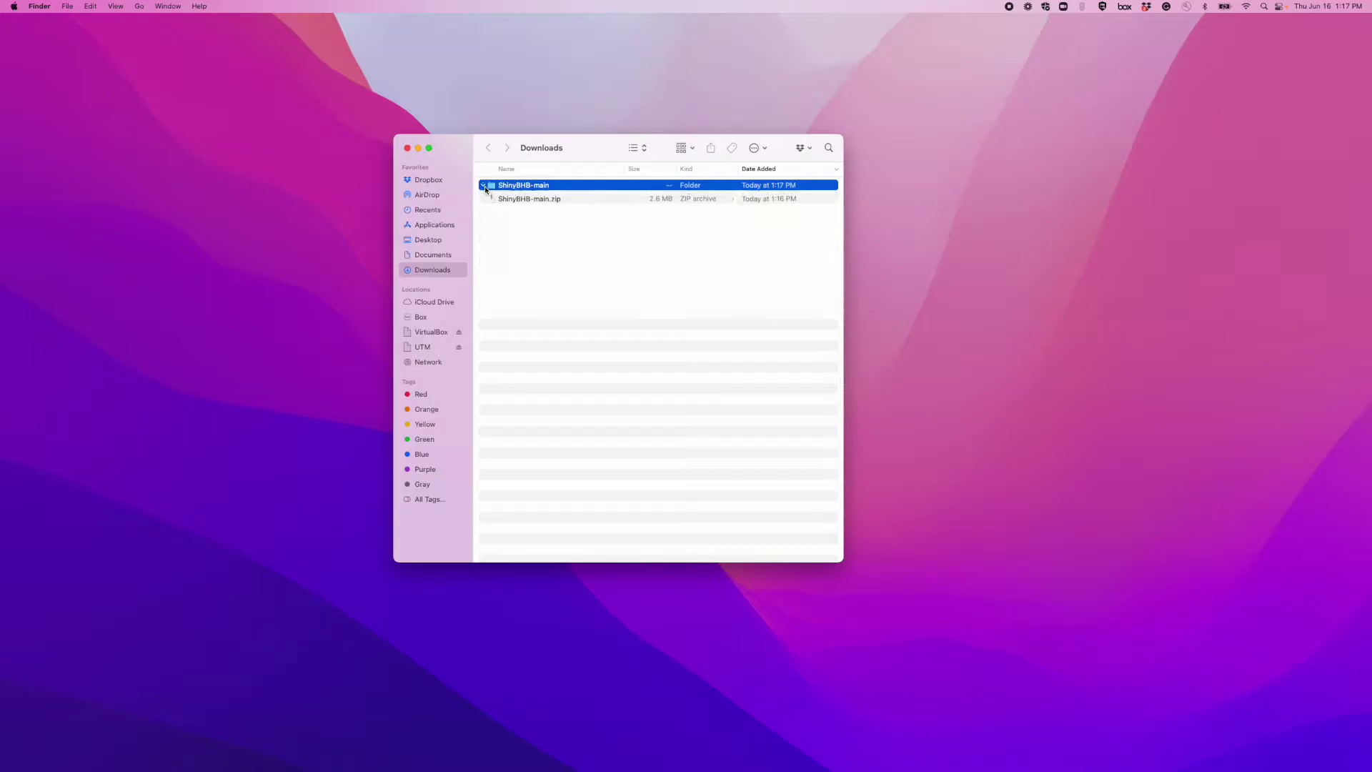
pyautogui.click(491, 196)
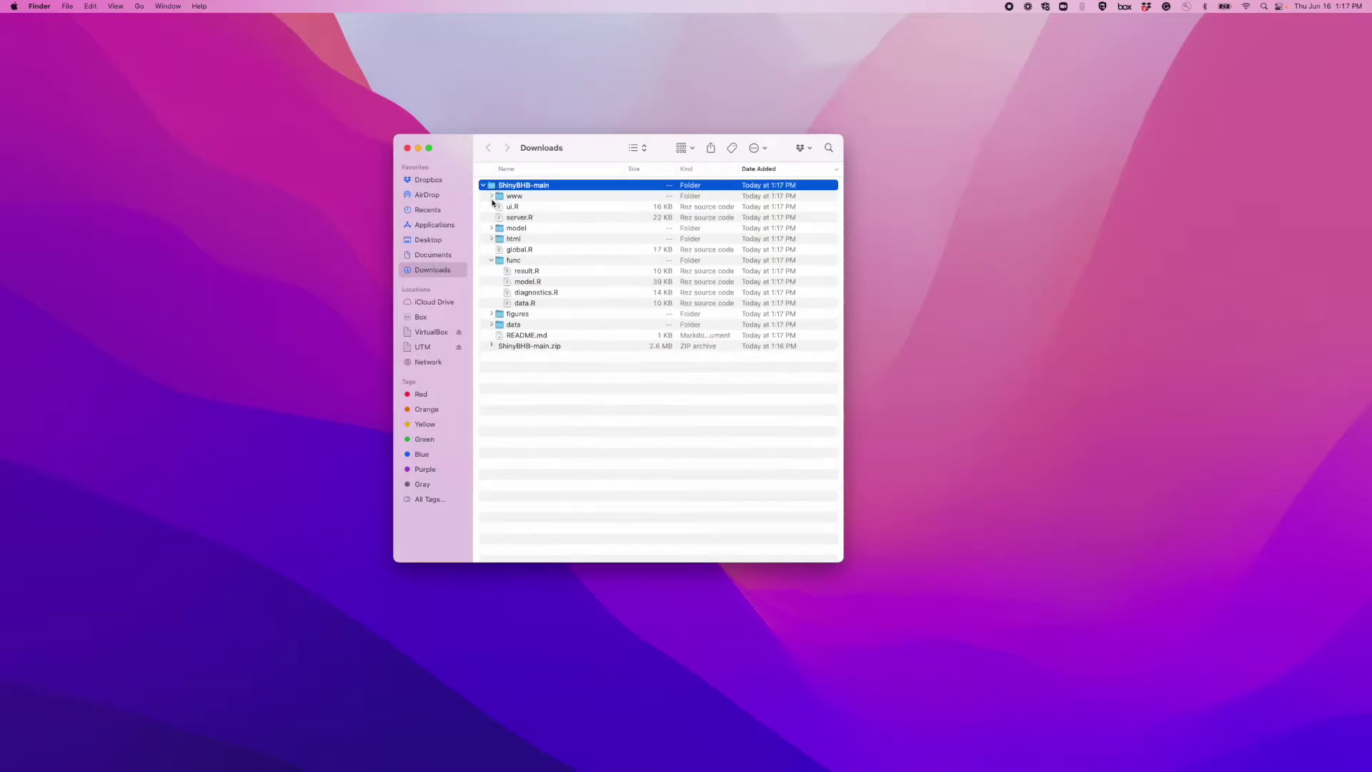
pyautogui.click(491, 260)
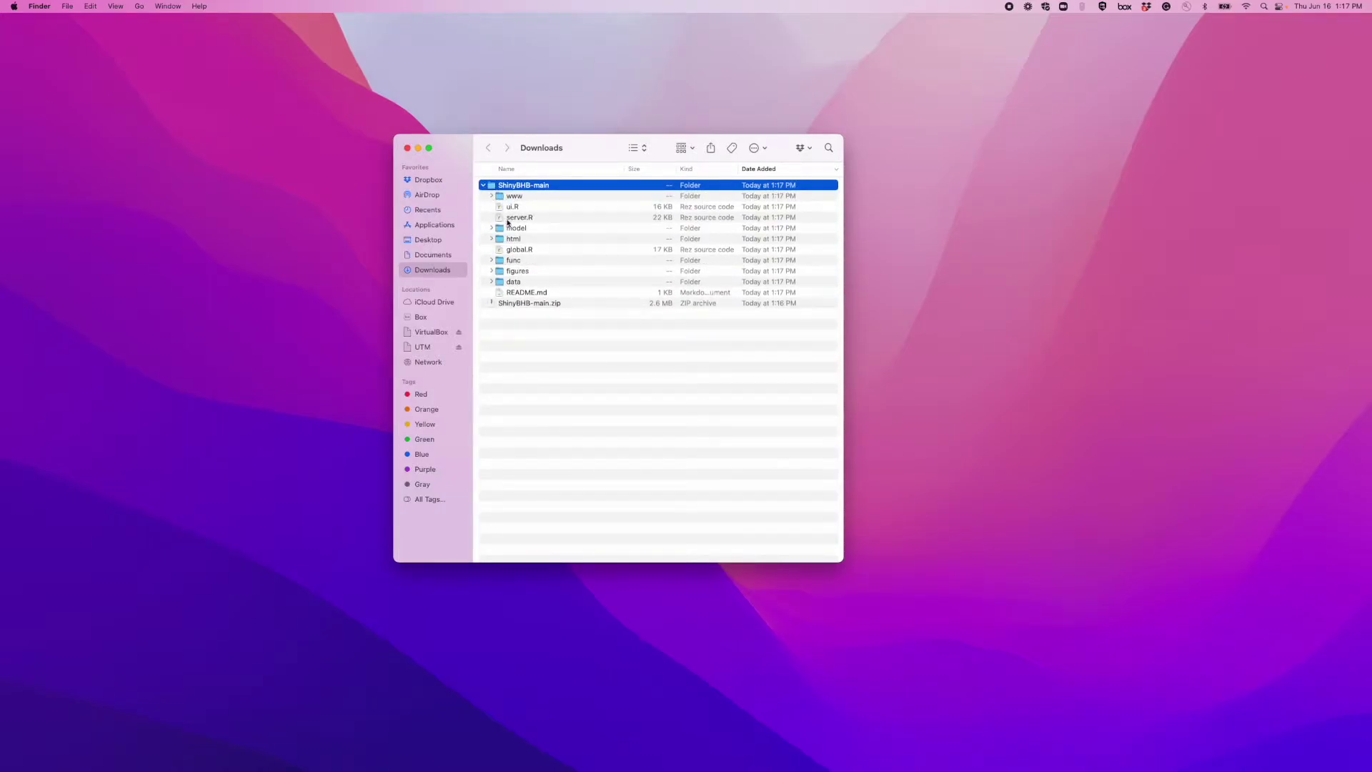
pyautogui.click(509, 218)
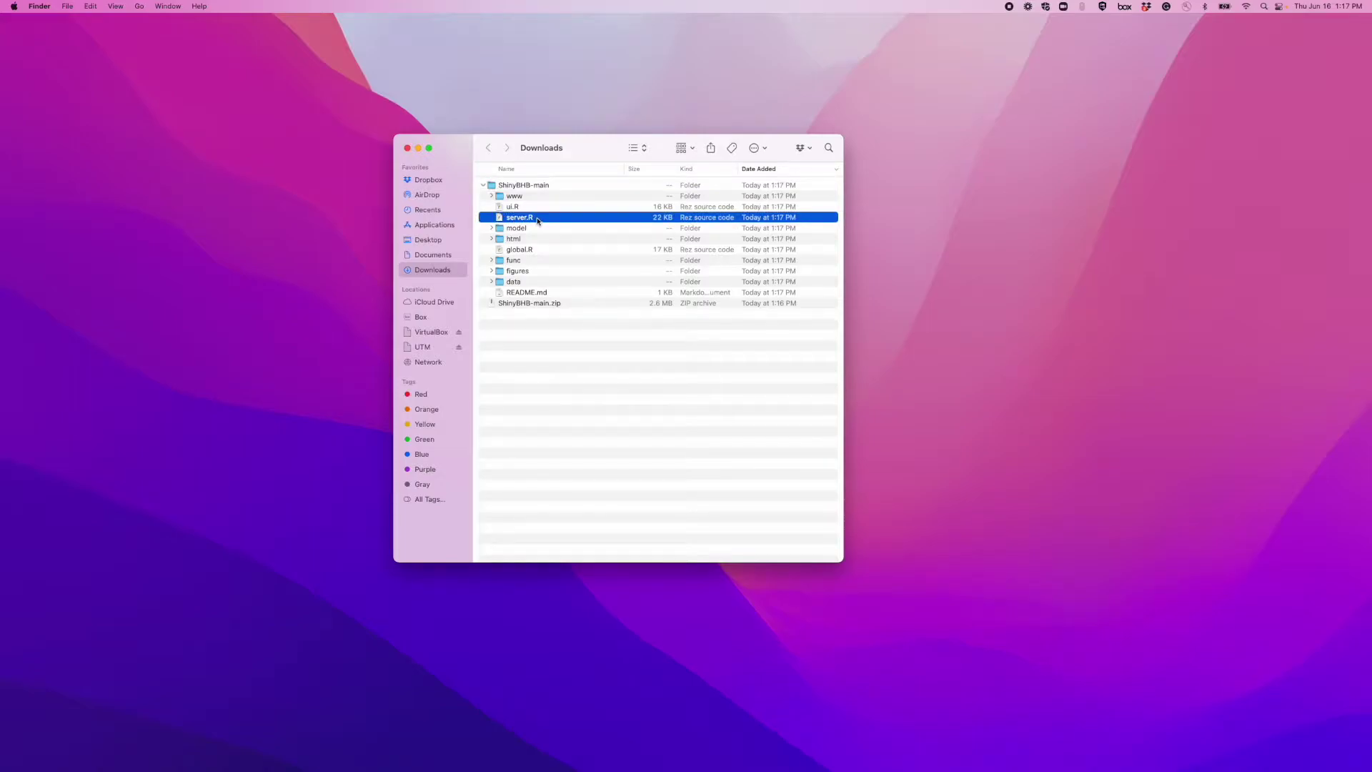
pyautogui.rightClick(537, 220)
pyautogui.click(527, 217)
pyautogui.rightClick(526, 218)
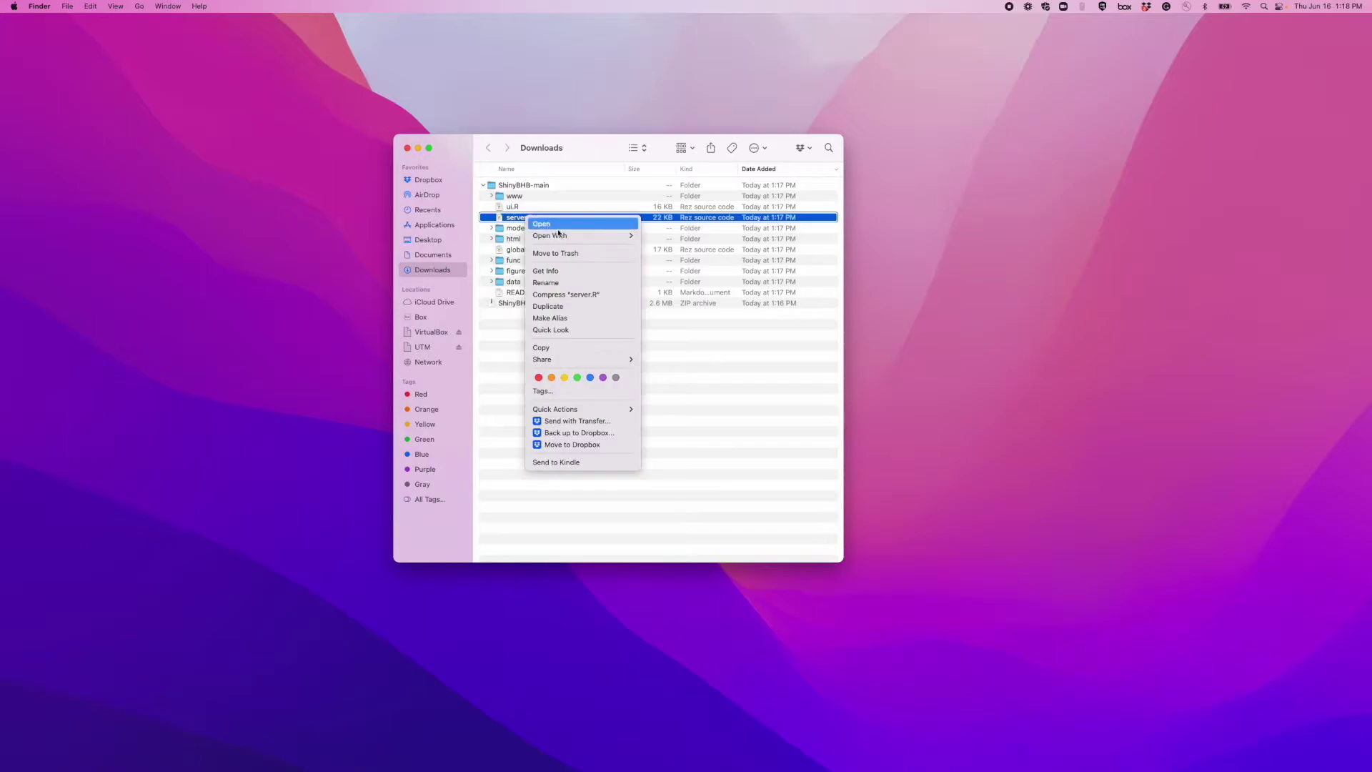
pyautogui.moveTo(568, 238)
pyautogui.click(675, 235)
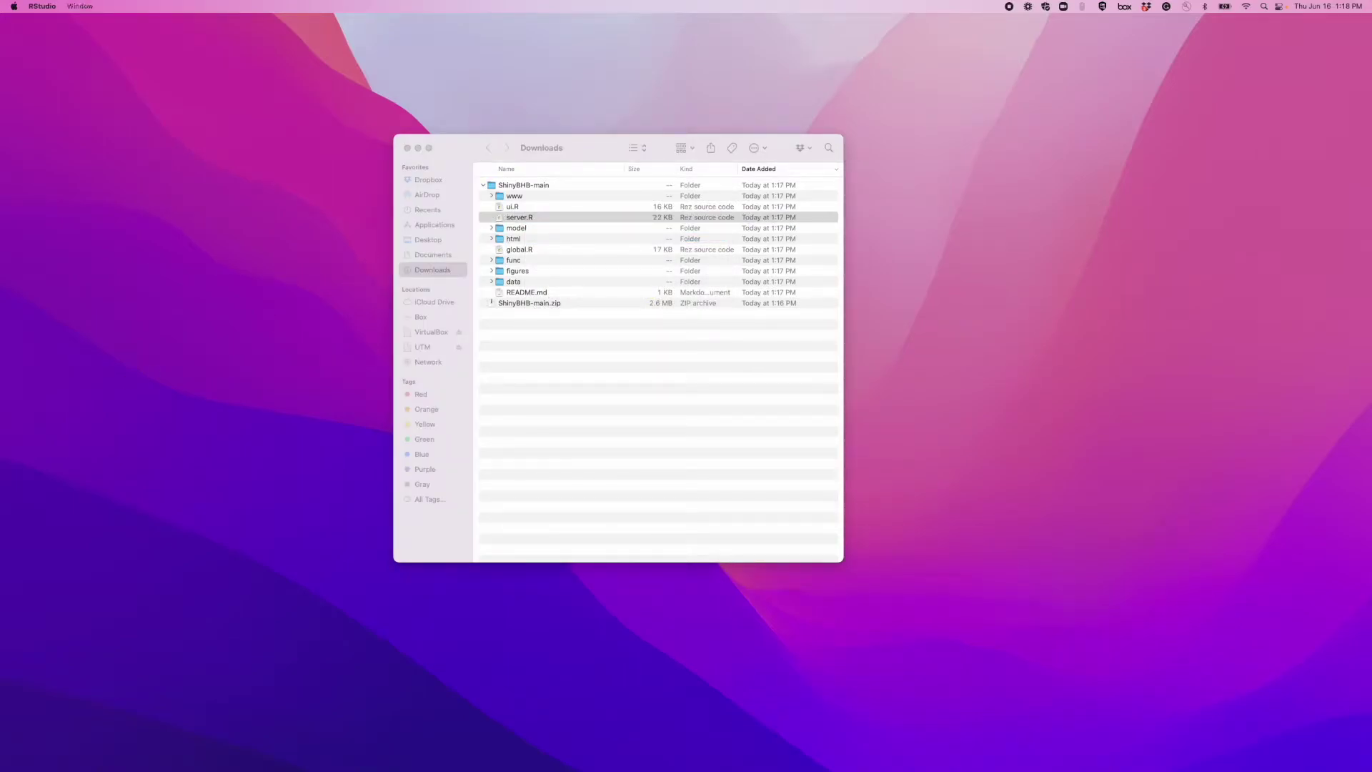
# - Place the RStudio window in its own full-screen space and run the Shiny app from server.R
pyautogui.hotkey('ctrl', 'Up')
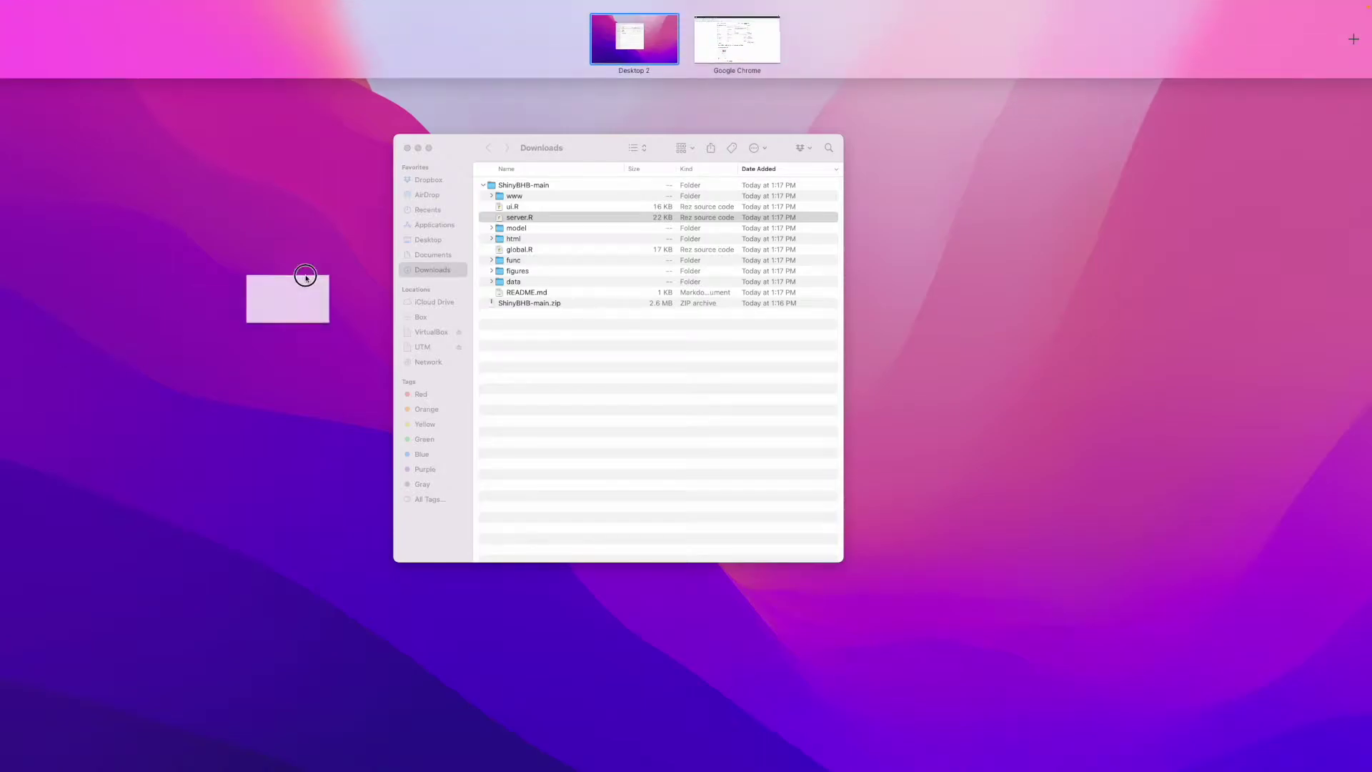
pyautogui.click(690, 48)
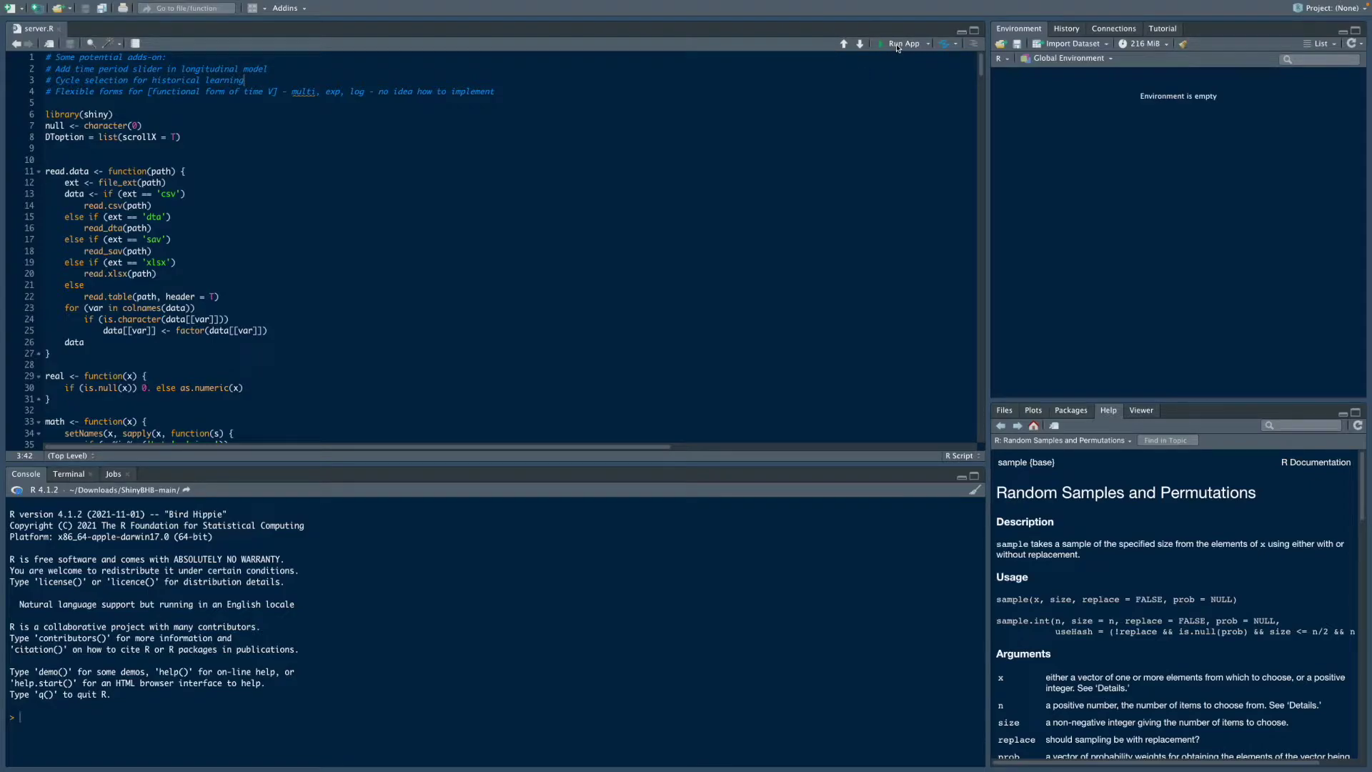
pyautogui.click(904, 44)
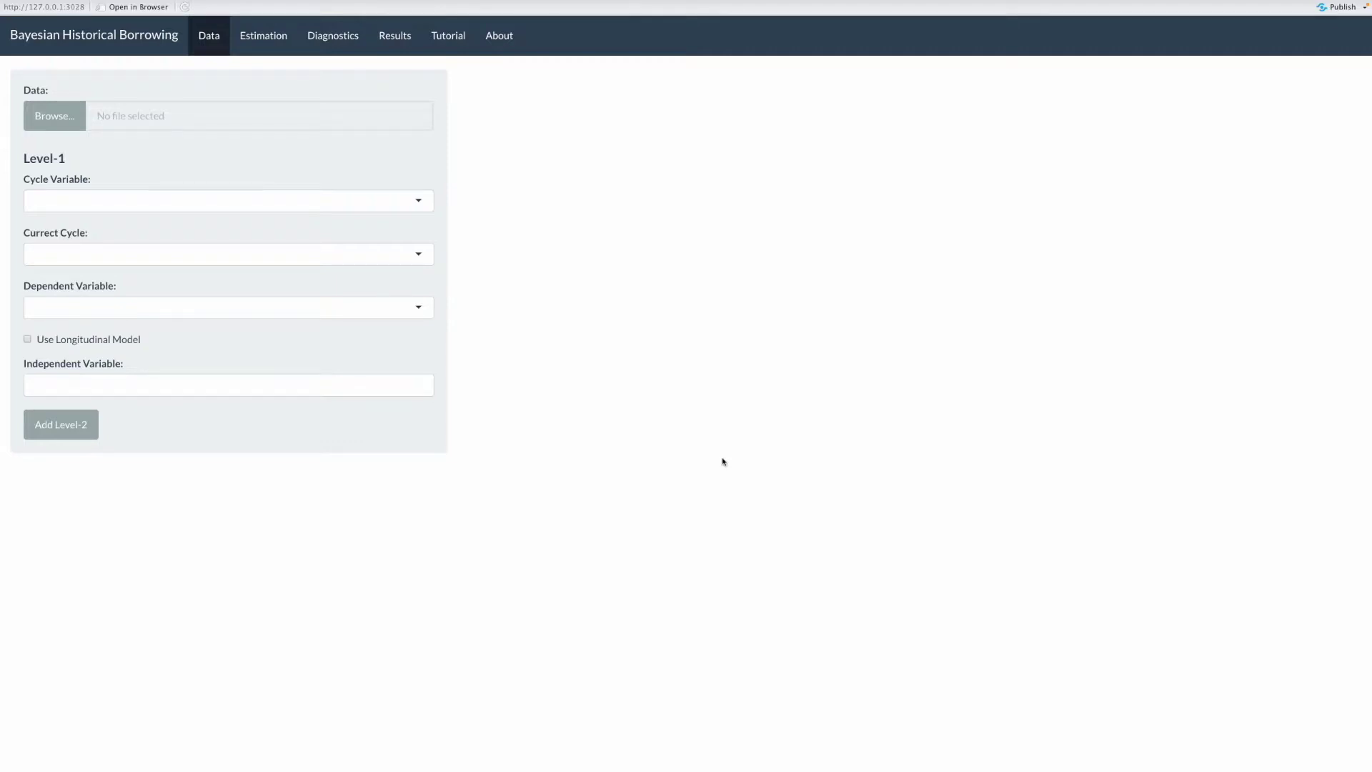
# - Read the app's About page and return to its Data page
pyautogui.click(508, 25)
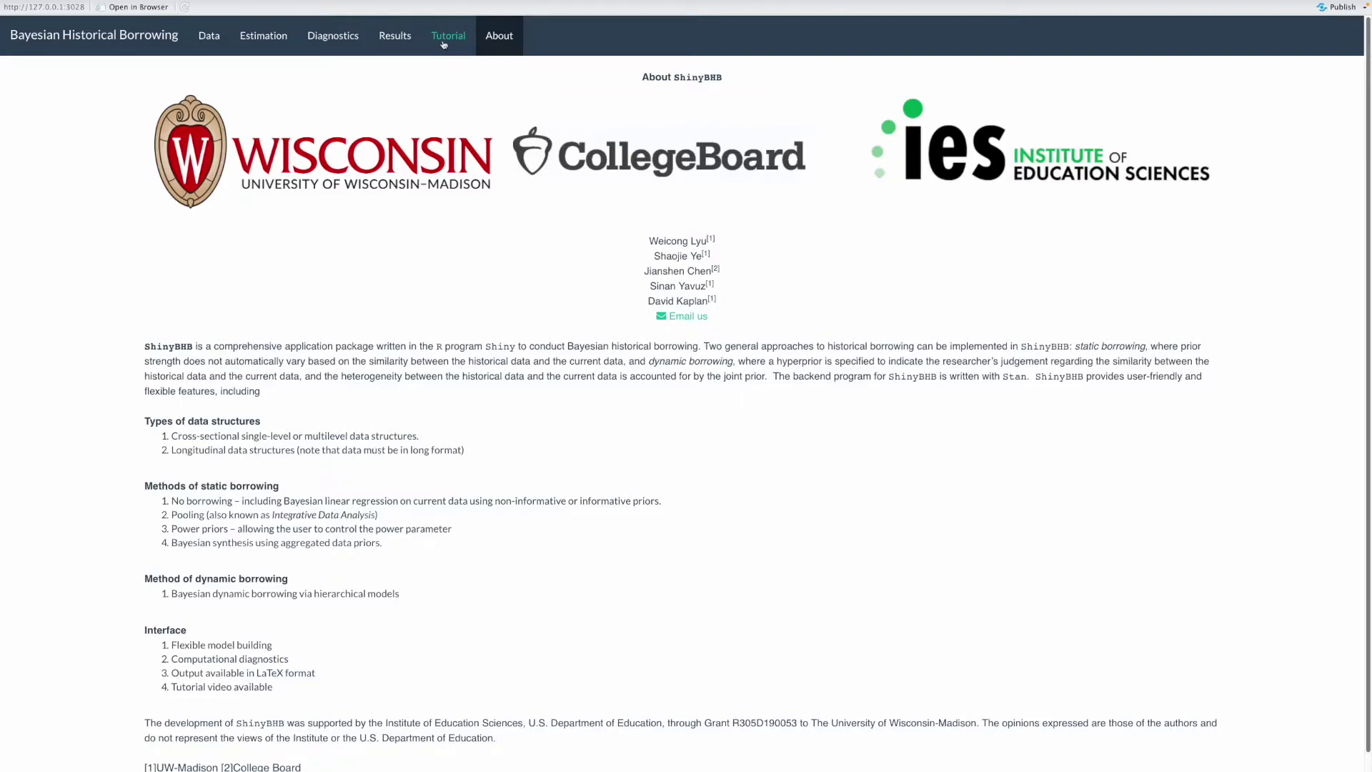
pyautogui.click(209, 44)
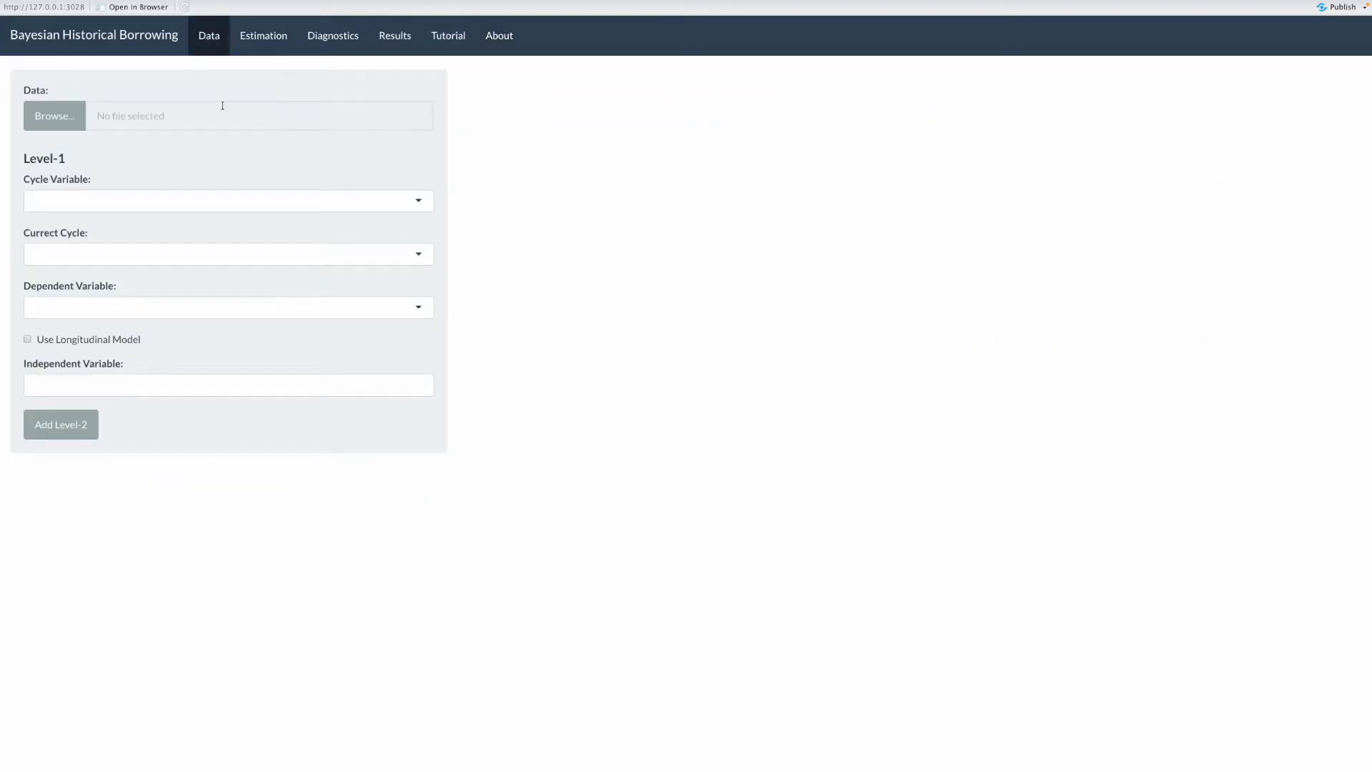
# - Load US_PISA_data_crossectional.csv from the data folder of ShinyBHB-main in Downloads as the app's data file
pyautogui.click(46, 121)
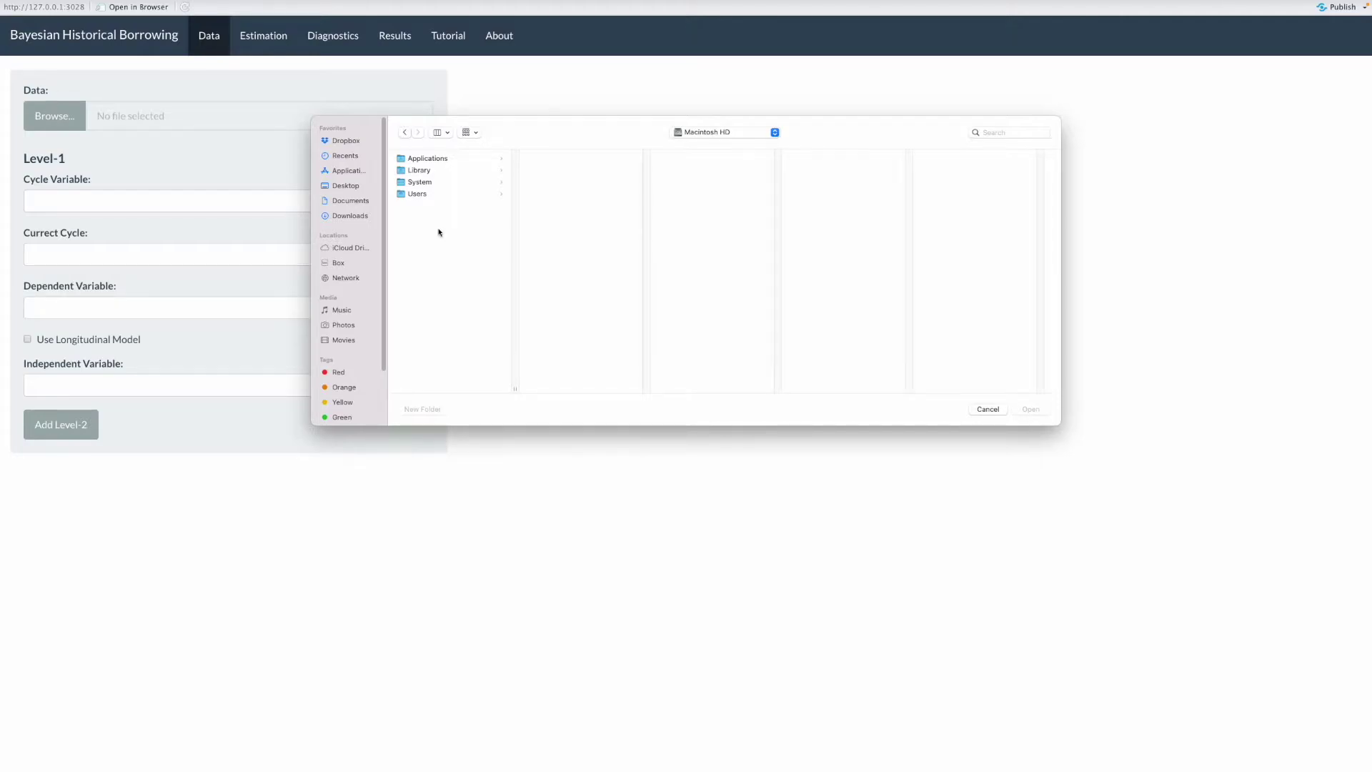
pyautogui.click(423, 195)
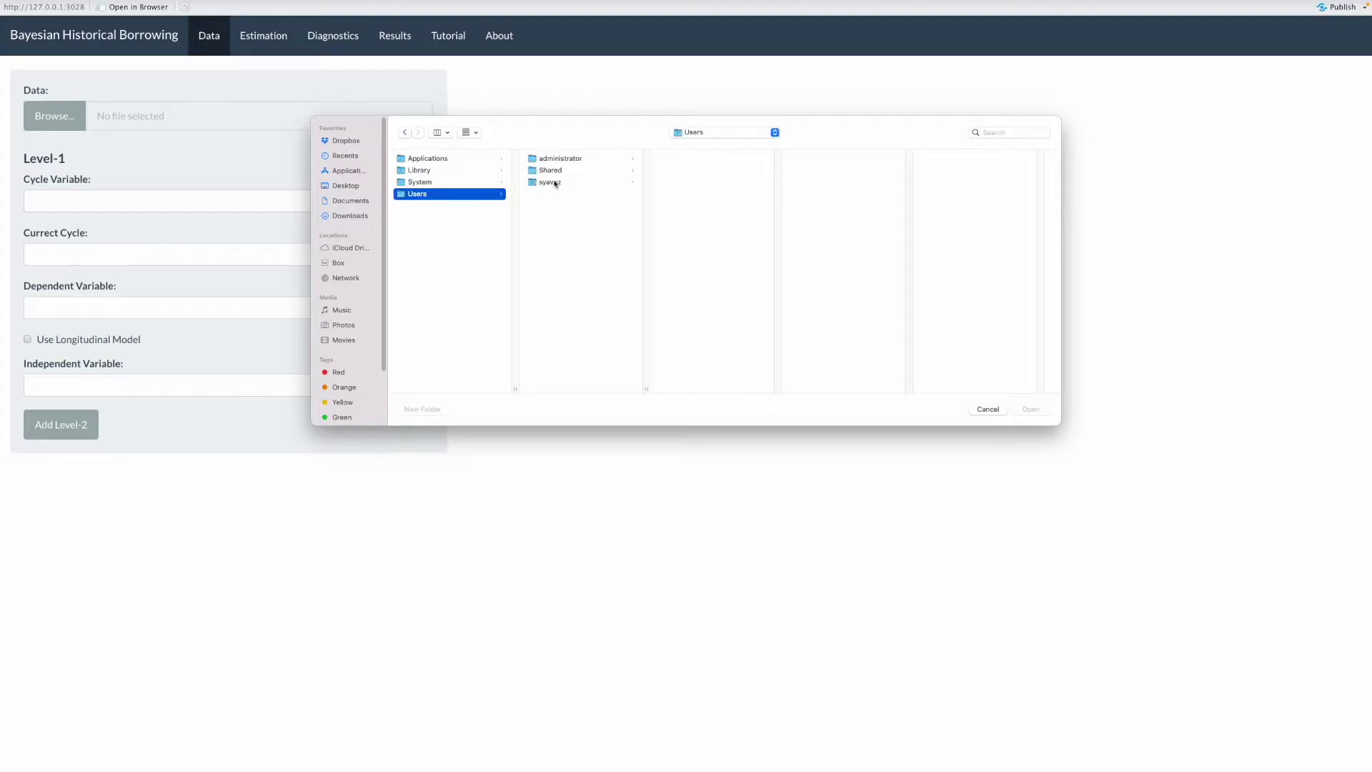
pyautogui.click(555, 183)
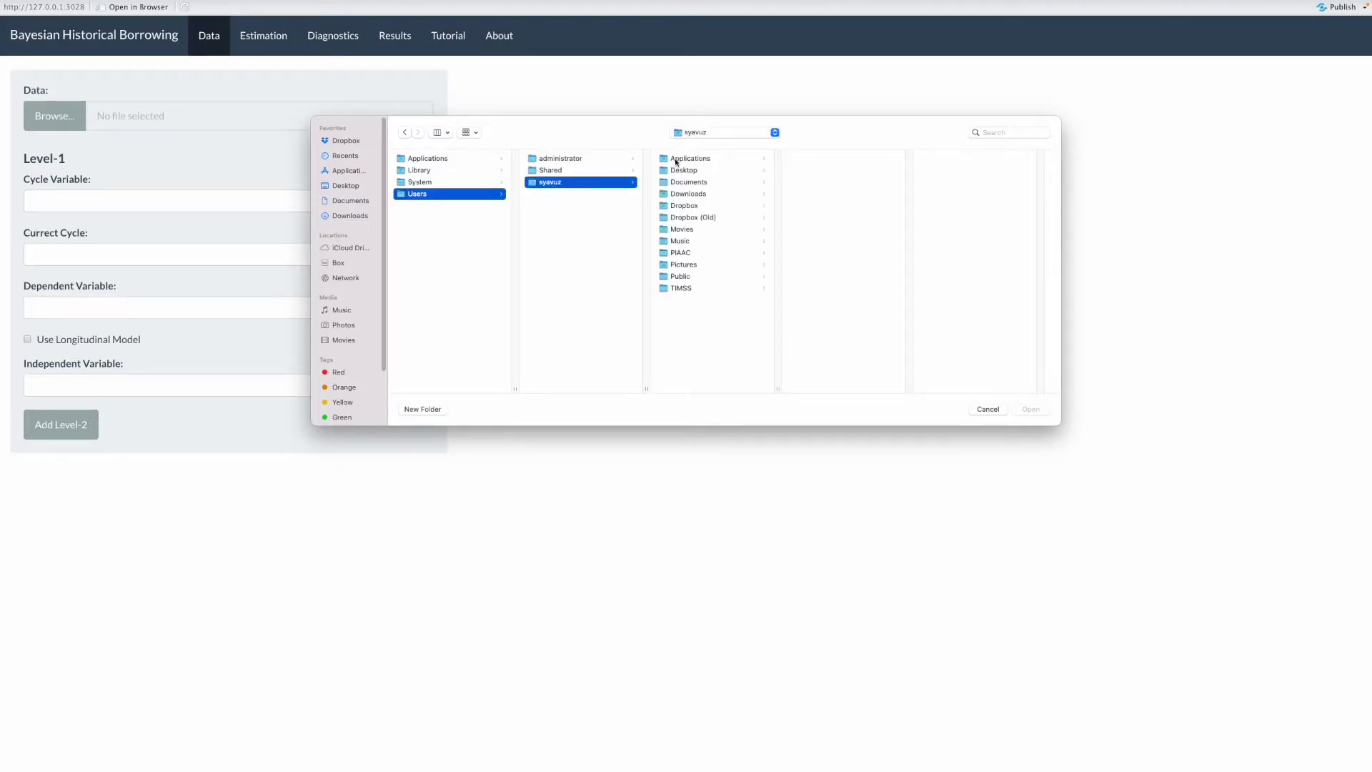
pyautogui.click(688, 192)
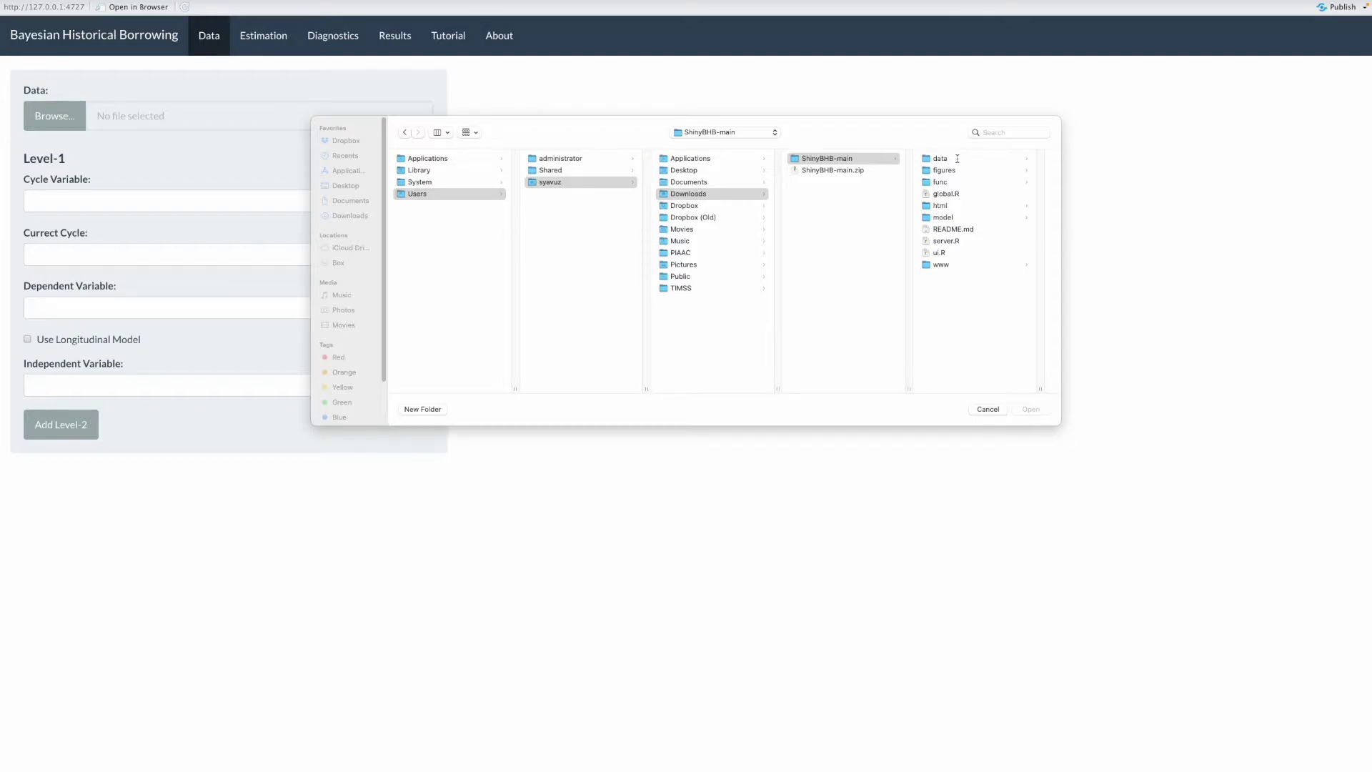
pyautogui.click(957, 159)
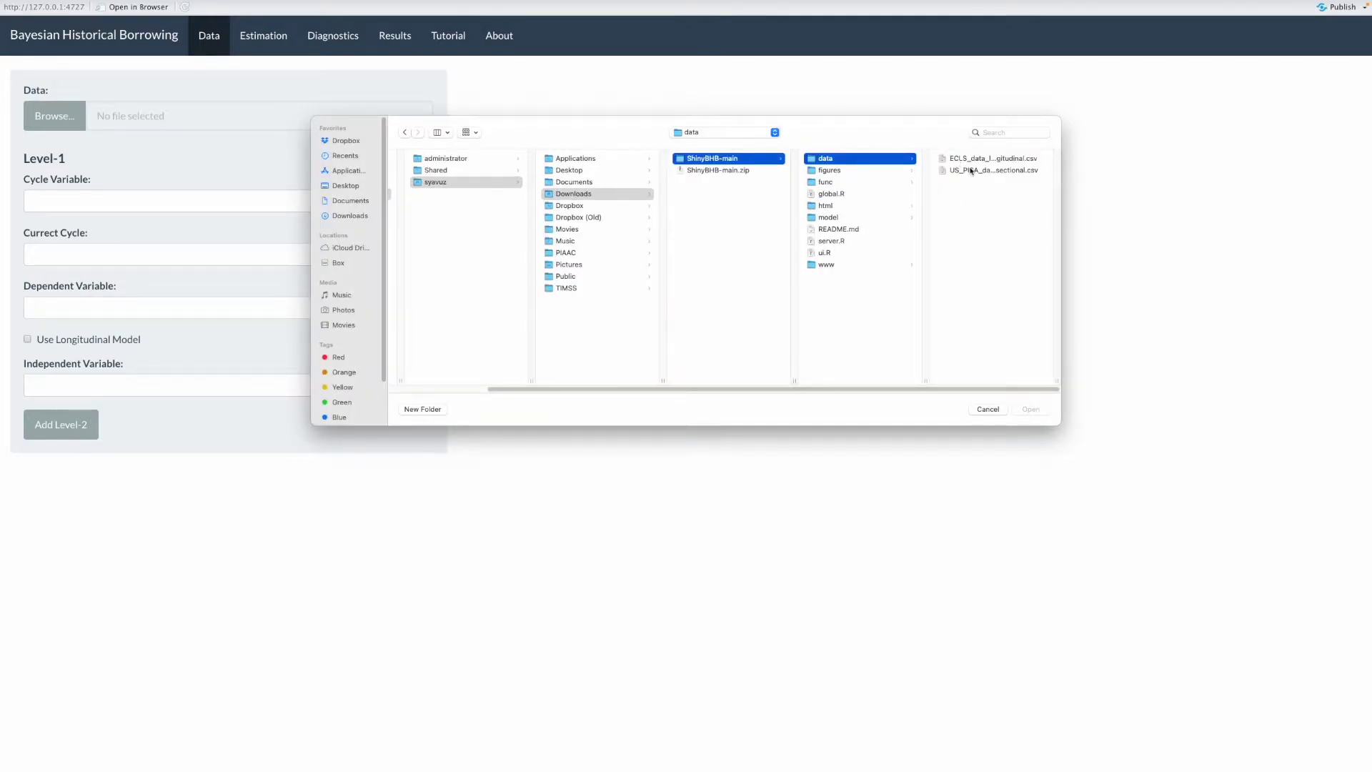
pyautogui.click(971, 170)
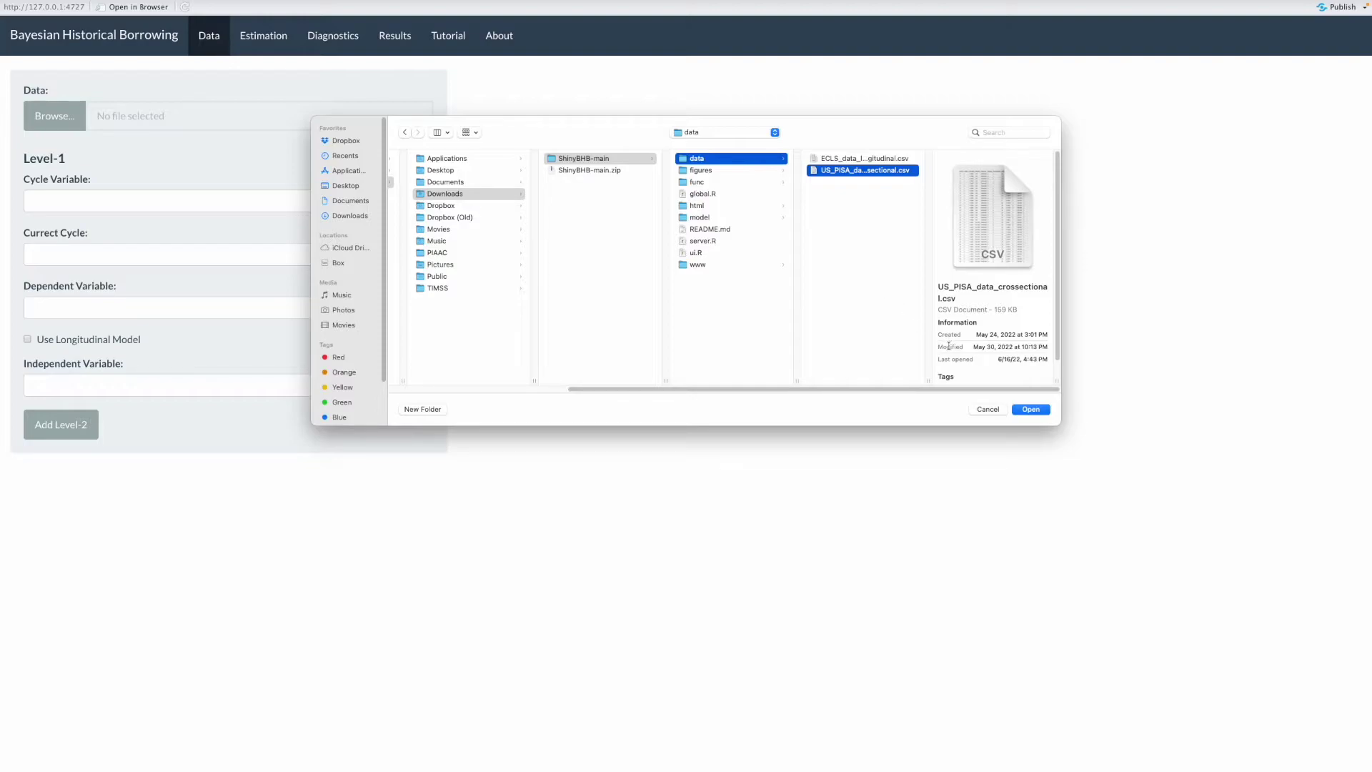
pyautogui.click(1031, 410)
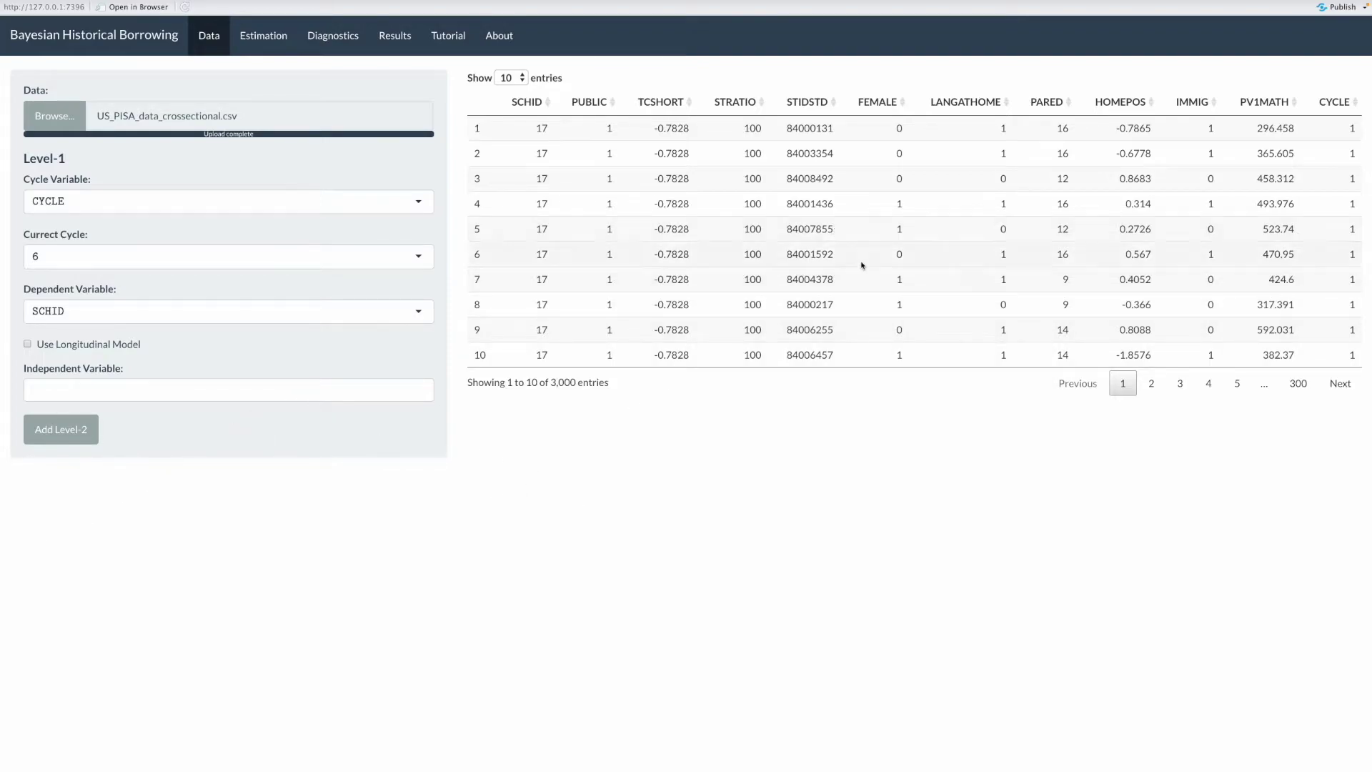
# - Examine the loaded data table, trying 50 and again 10 entries per page and viewing pages 2 and 300
pyautogui.click(522, 79)
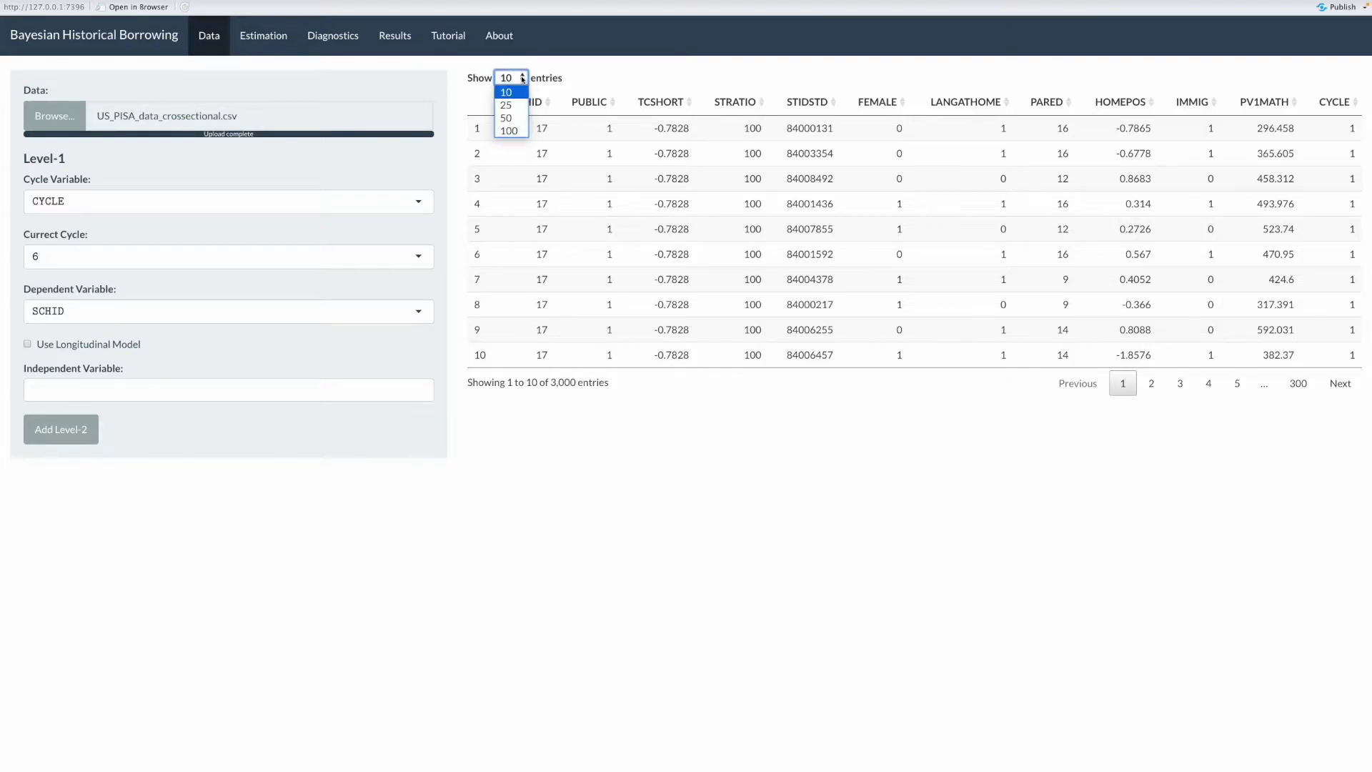
pyautogui.click(515, 117)
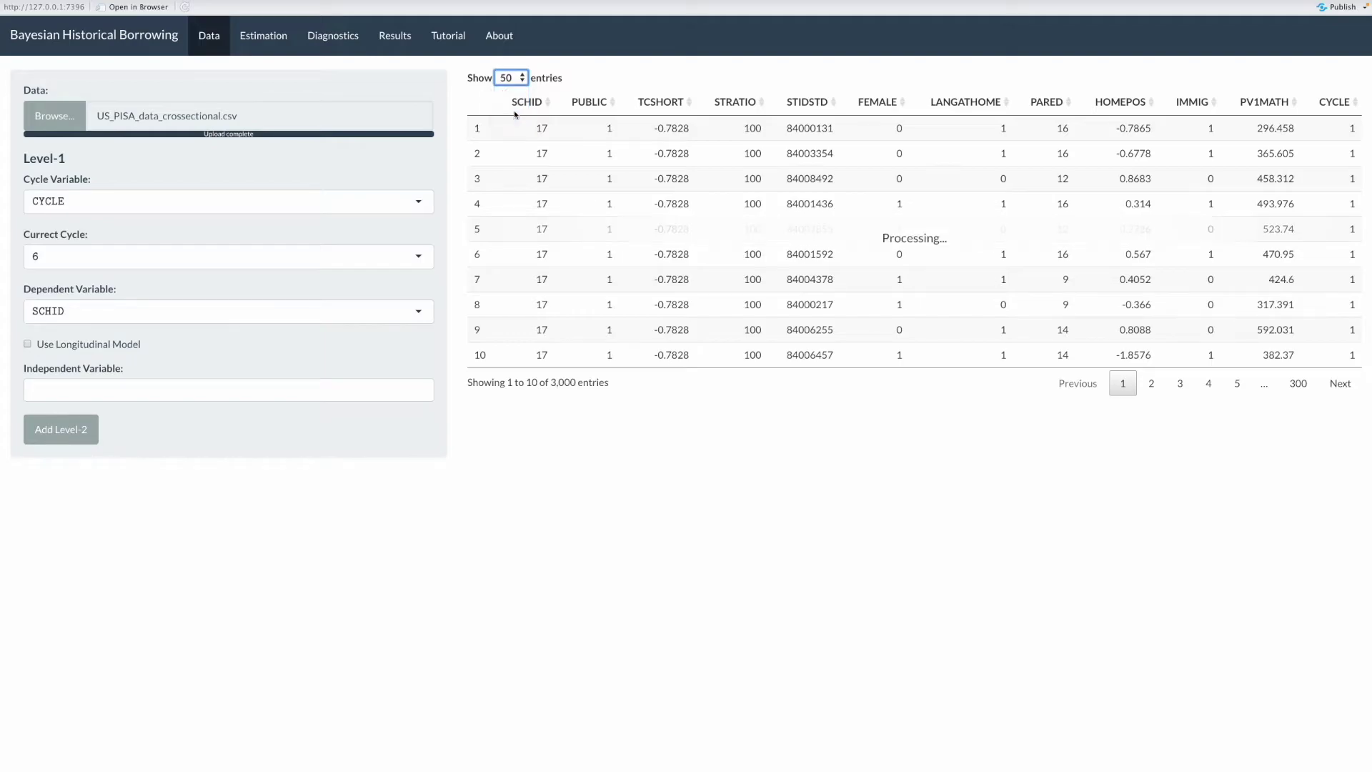
pyautogui.click(522, 80)
pyautogui.click(517, 95)
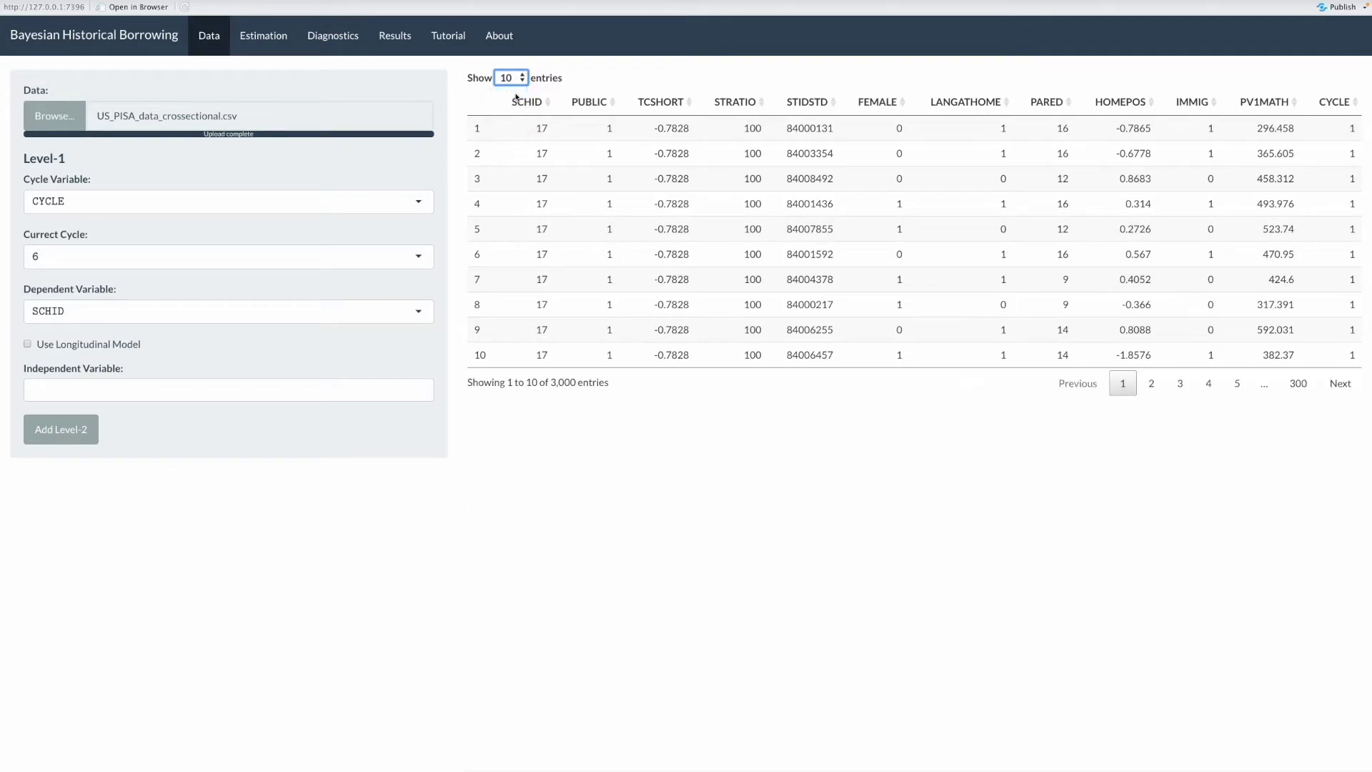
pyautogui.click(1147, 389)
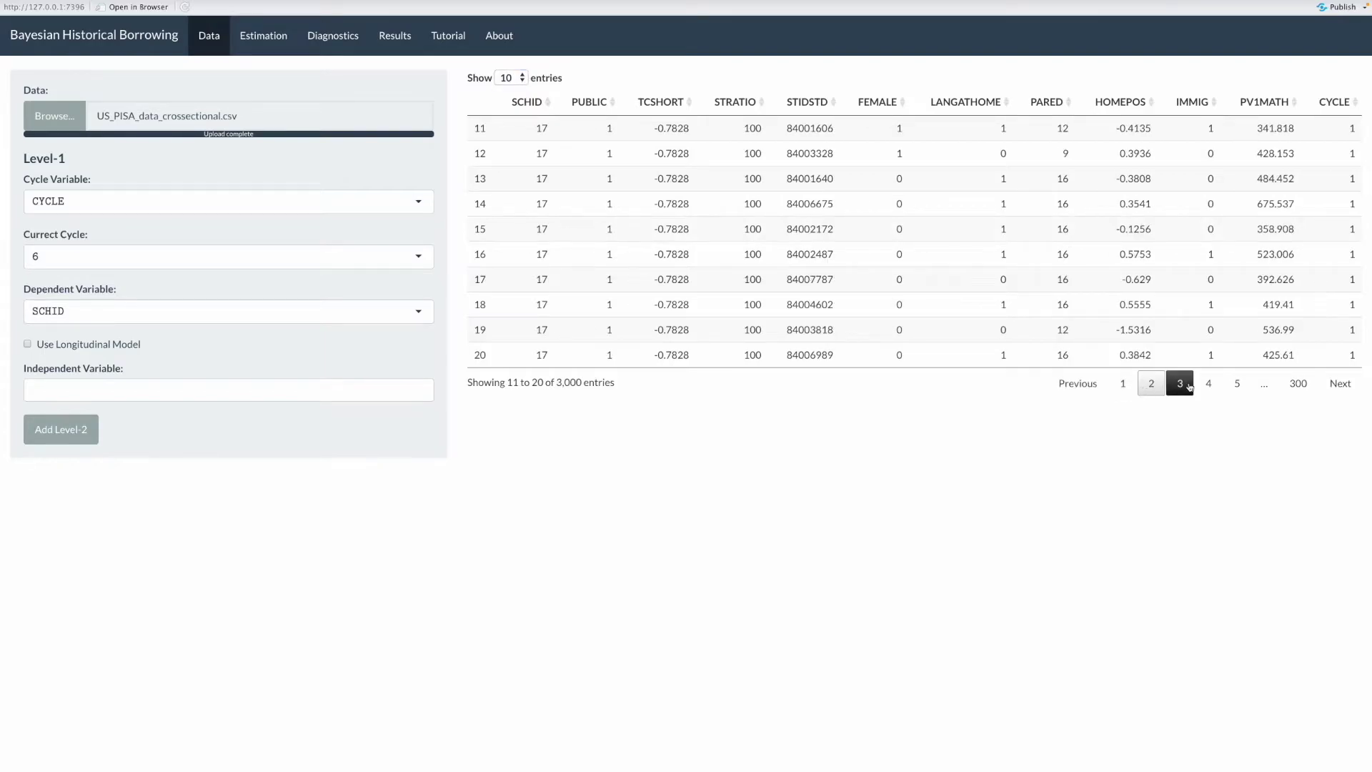
pyautogui.click(1295, 386)
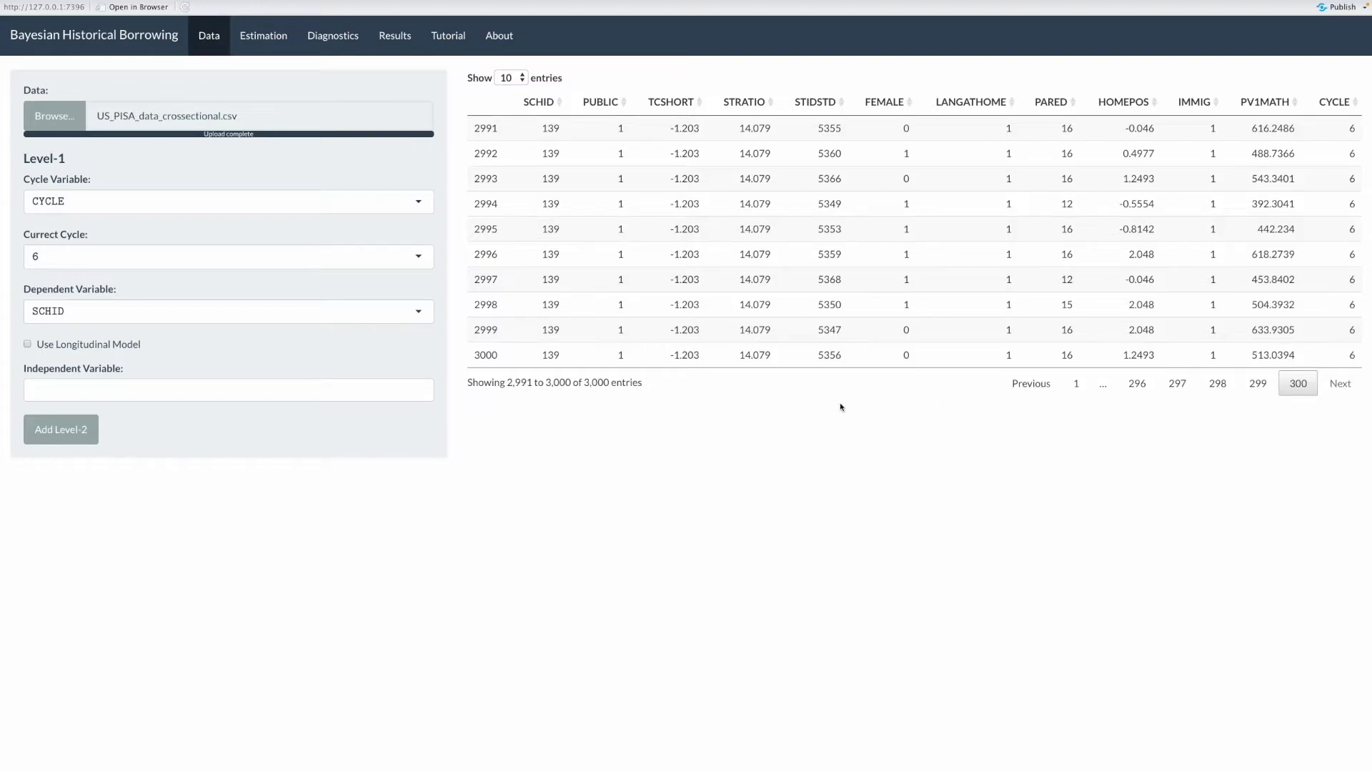
# - Check the choices offered for the cycle variable and the current cycle, keeping CYCLE and 6
pyautogui.tripleClick(469, 380)
pyautogui.click(617, 408)
pyautogui.click(96, 193)
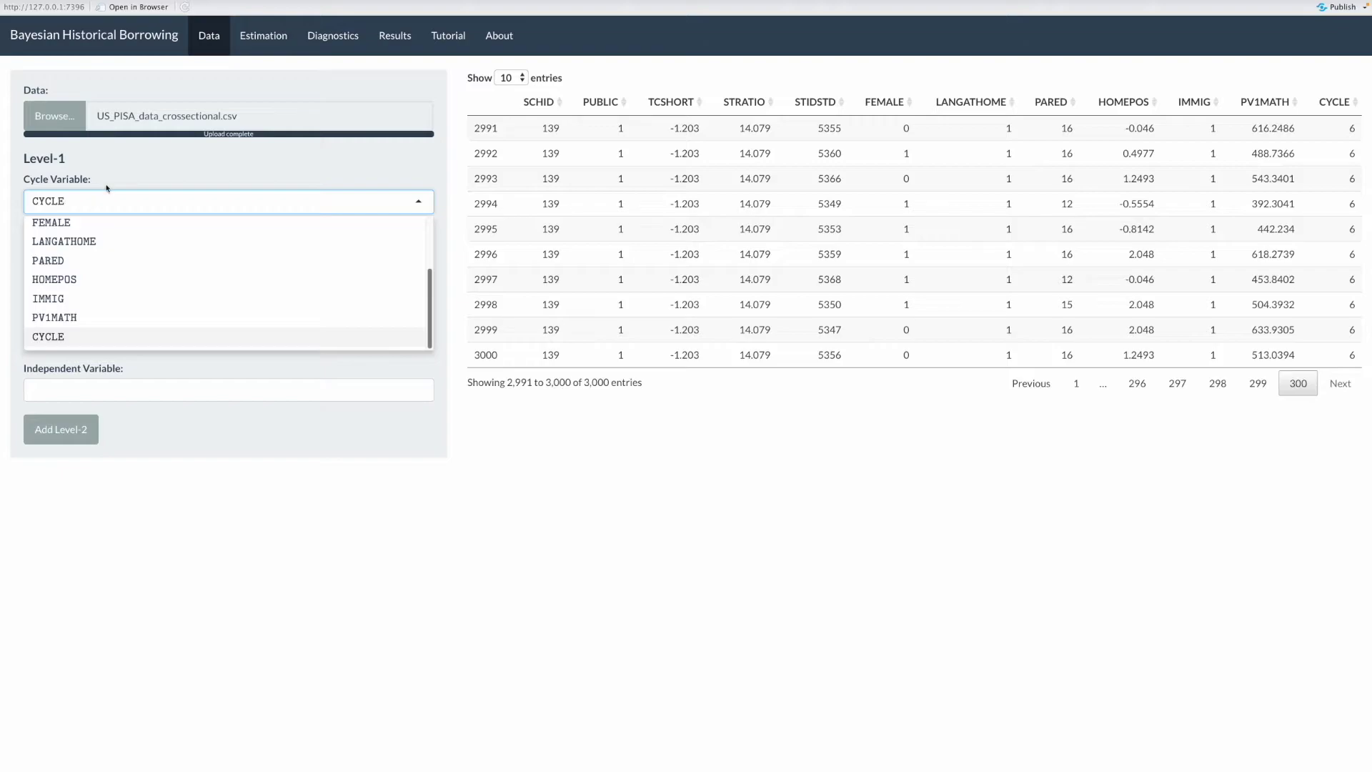
pyautogui.click(107, 188)
pyautogui.click(66, 258)
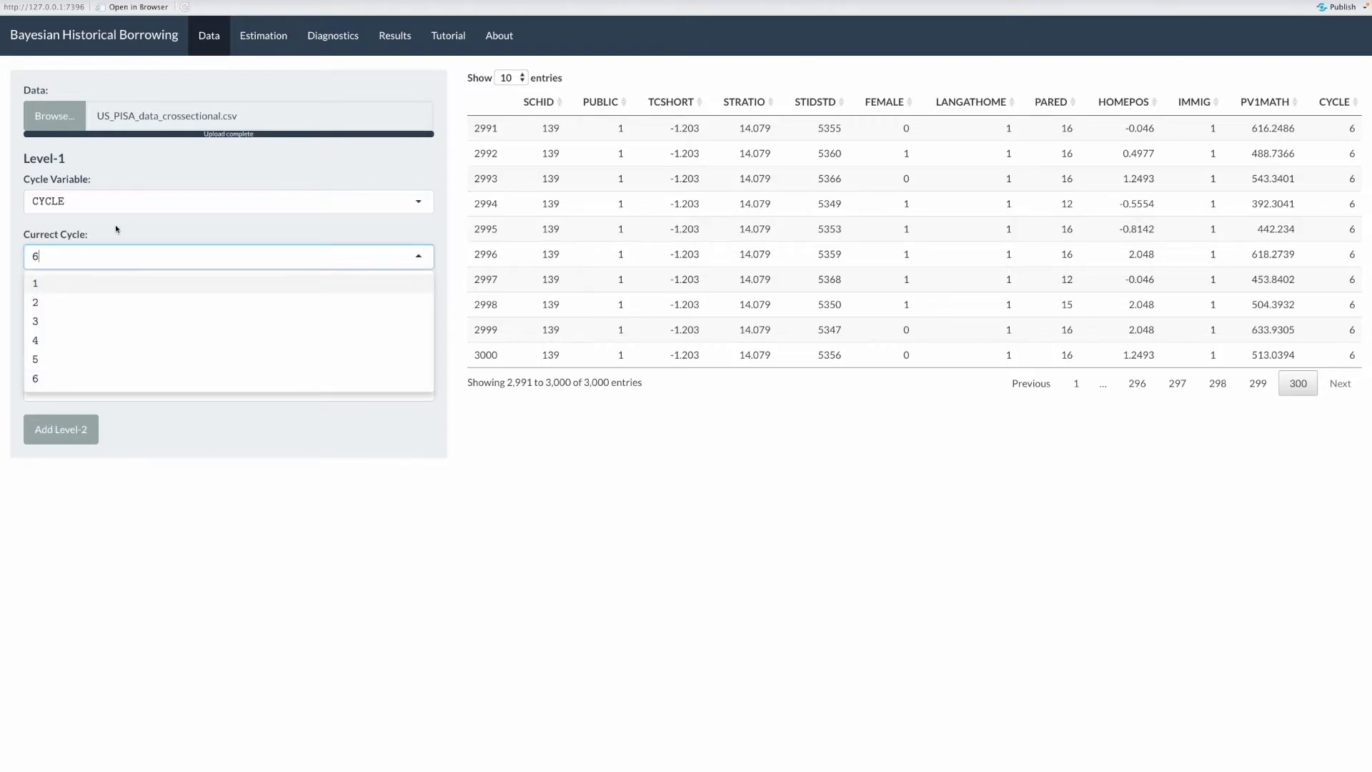
pyautogui.click(113, 257)
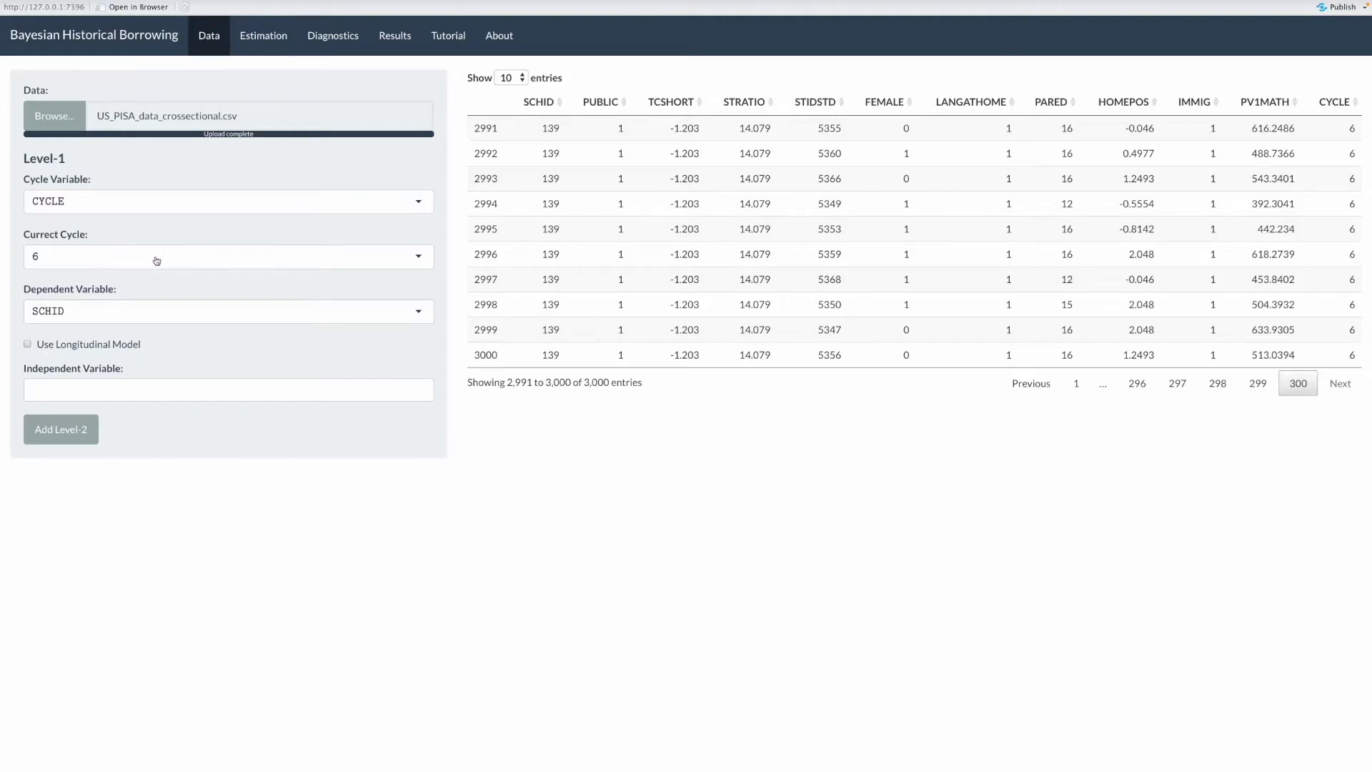
# - Set the Level-1 dependent variable to PV1MATH
pyautogui.click(142, 310)
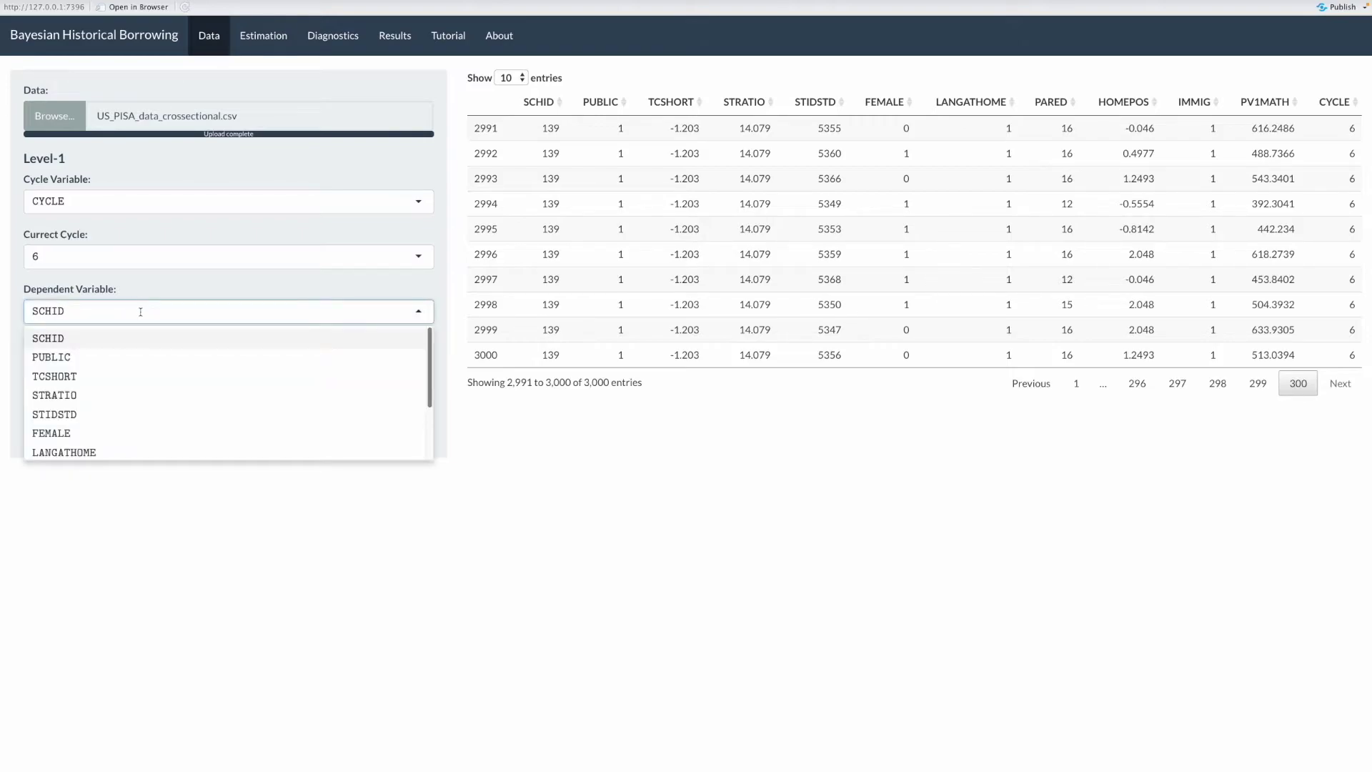
pyautogui.scroll(-2, 139, 351)
pyautogui.scroll(-2, 129, 374)
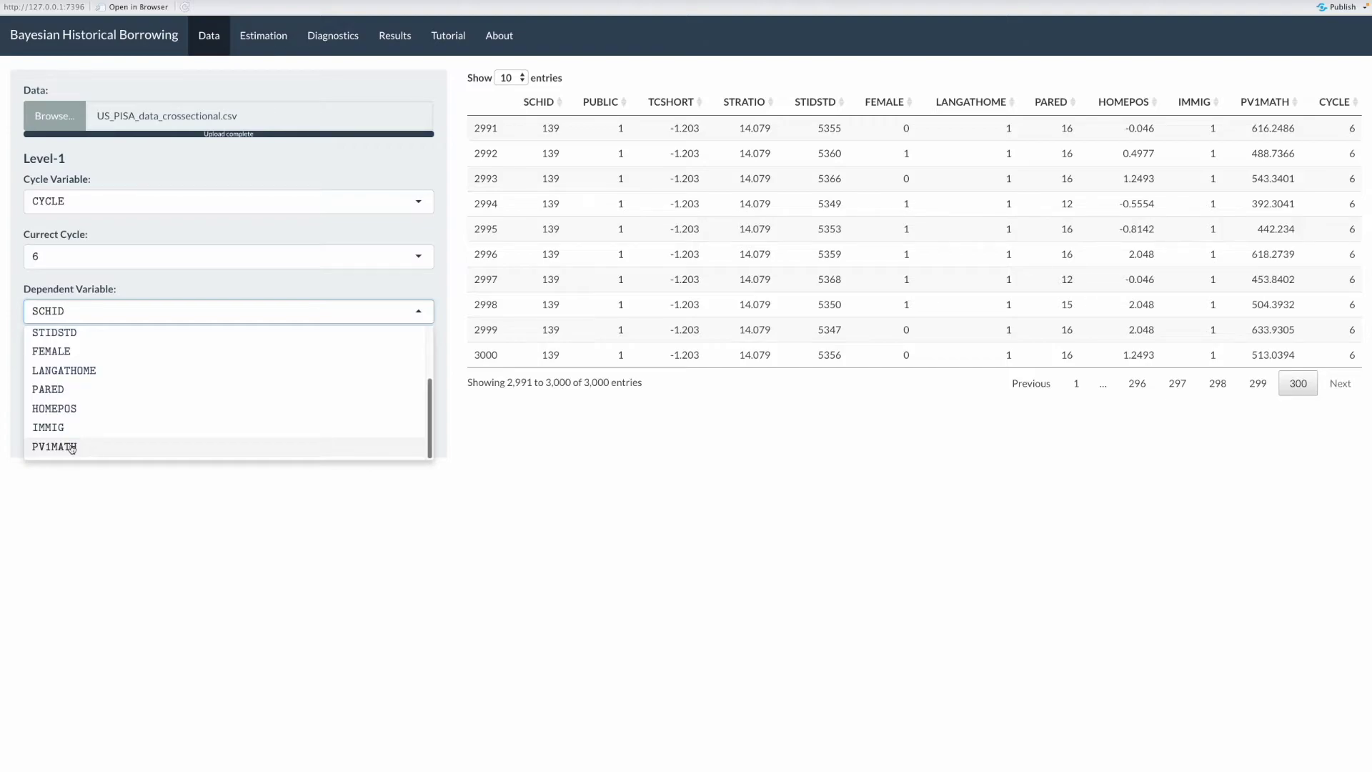
pyautogui.click(71, 448)
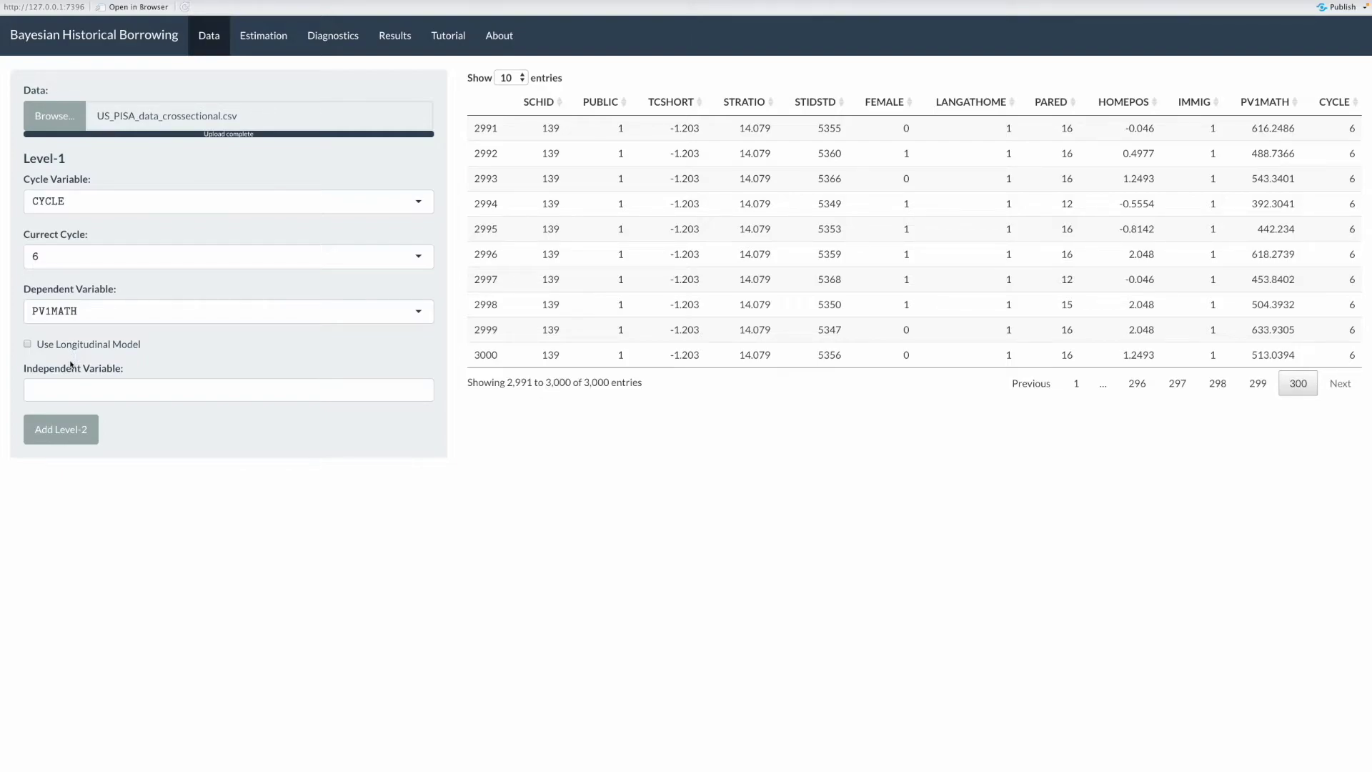
# - Add FEMALE and PARED as the Level-1 independent variables
pyautogui.click(63, 393)
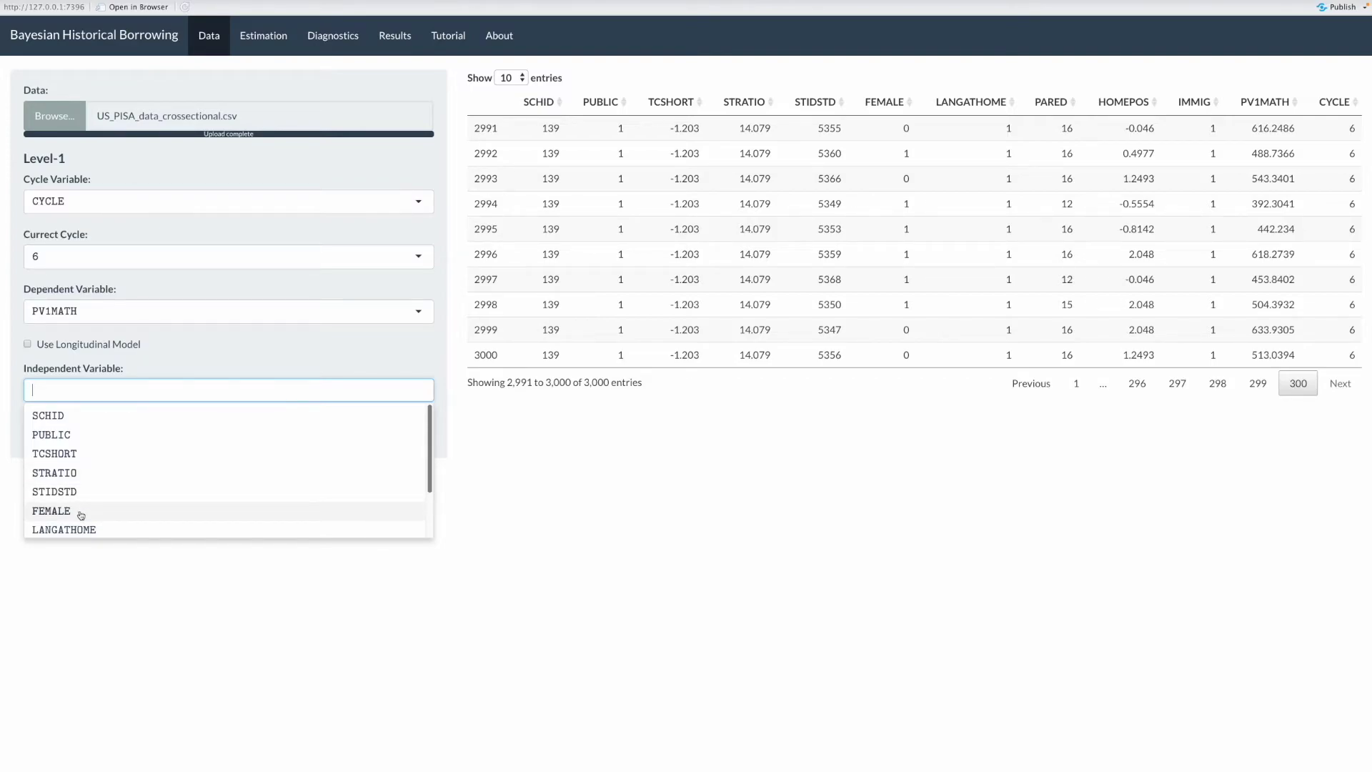
pyautogui.scroll(-2, 80, 515)
pyautogui.scroll(-1, 80, 515)
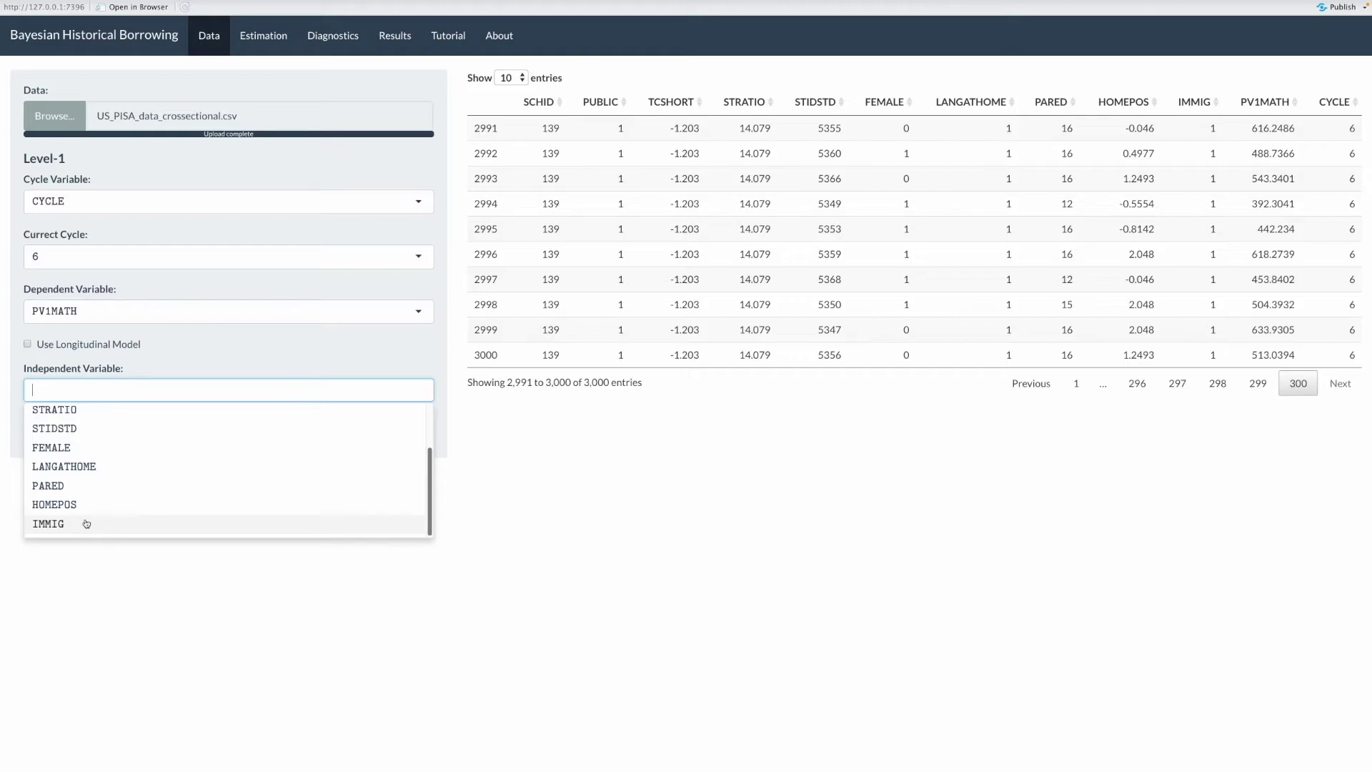
pyautogui.click(101, 449)
pyautogui.click(125, 393)
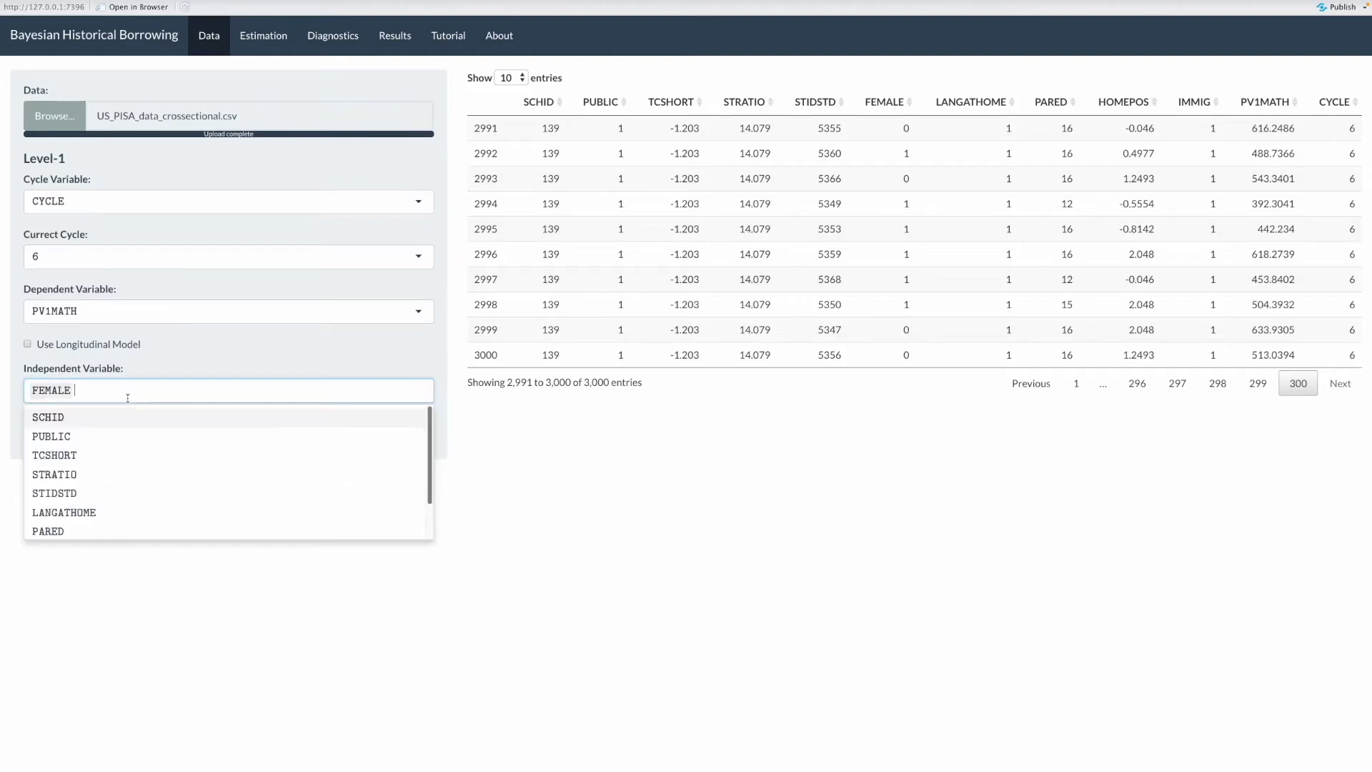
pyautogui.click(91, 530)
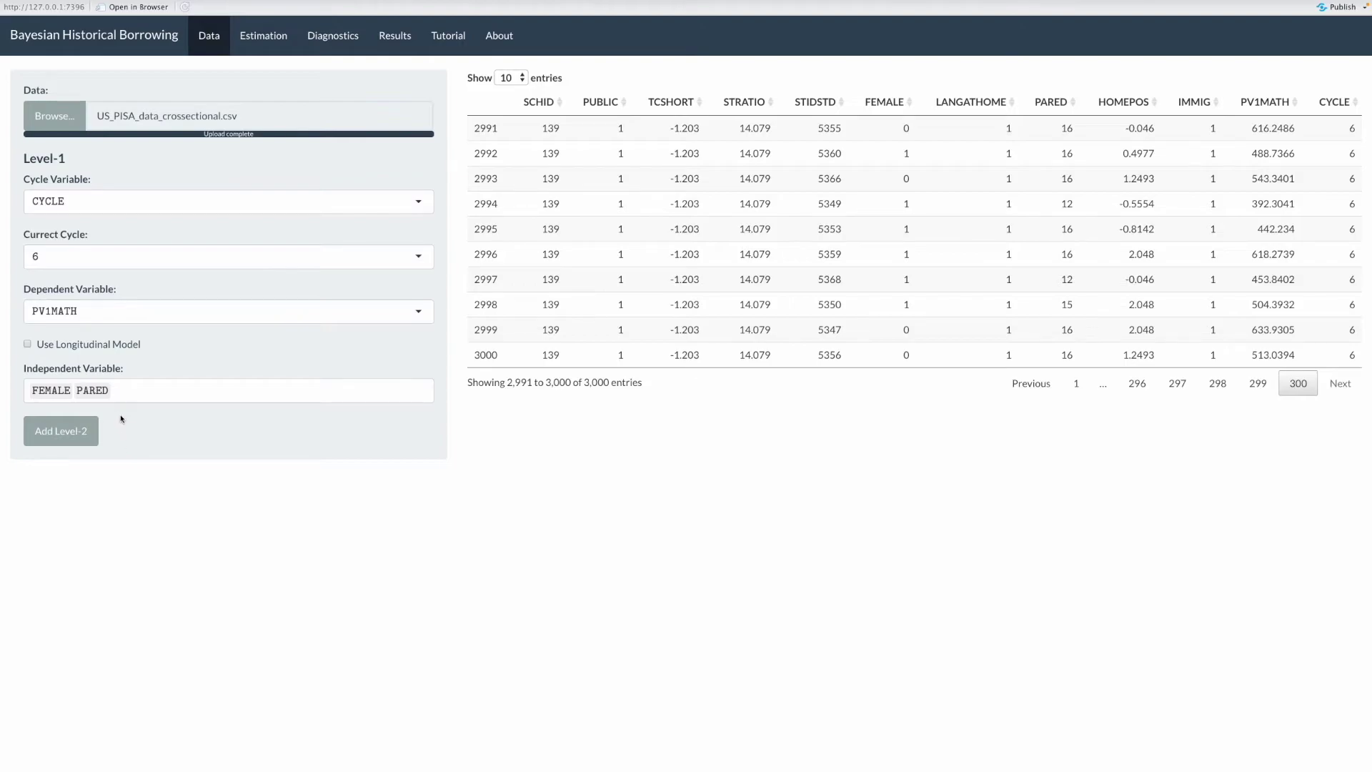
pyautogui.click(65, 439)
# - Examine the estimation page's model equation, prior distributions, hyperprior options for σβ and σR, and the note on standardized data
pyautogui.click(279, 50)
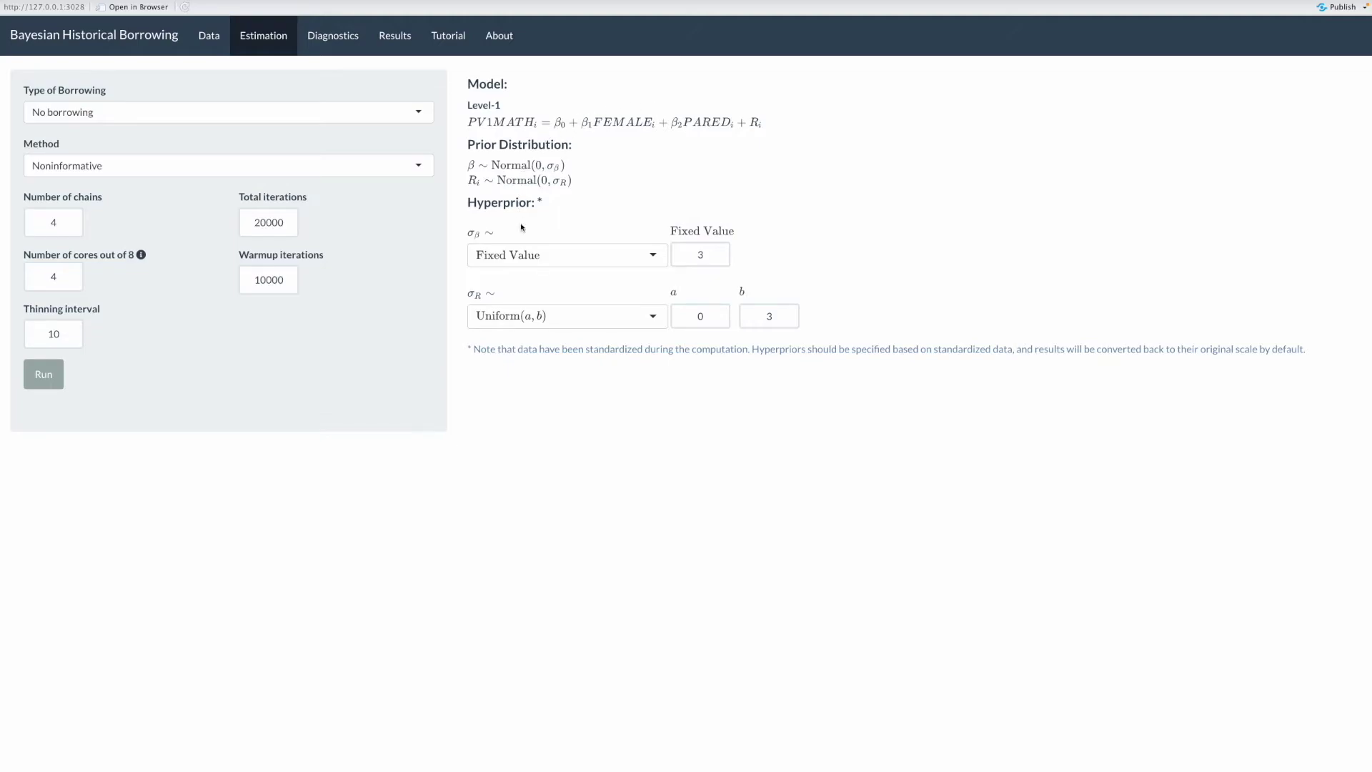
pyautogui.click(473, 123)
pyautogui.moveTo(472, 123); pyautogui.dragTo(657, 122)
pyautogui.doubleClick(551, 166)
pyautogui.click(534, 253)
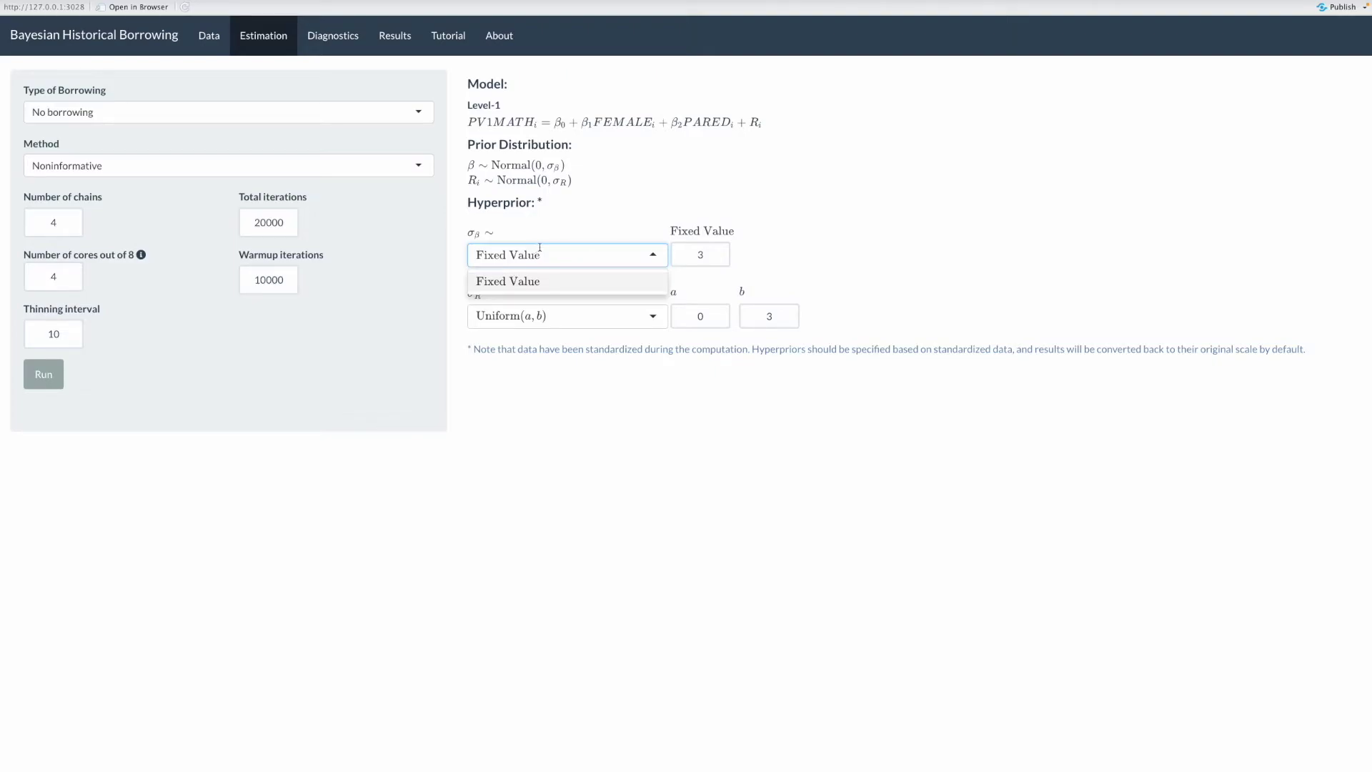
pyautogui.click(576, 239)
pyautogui.moveTo(554, 180); pyautogui.dragTo(571, 182)
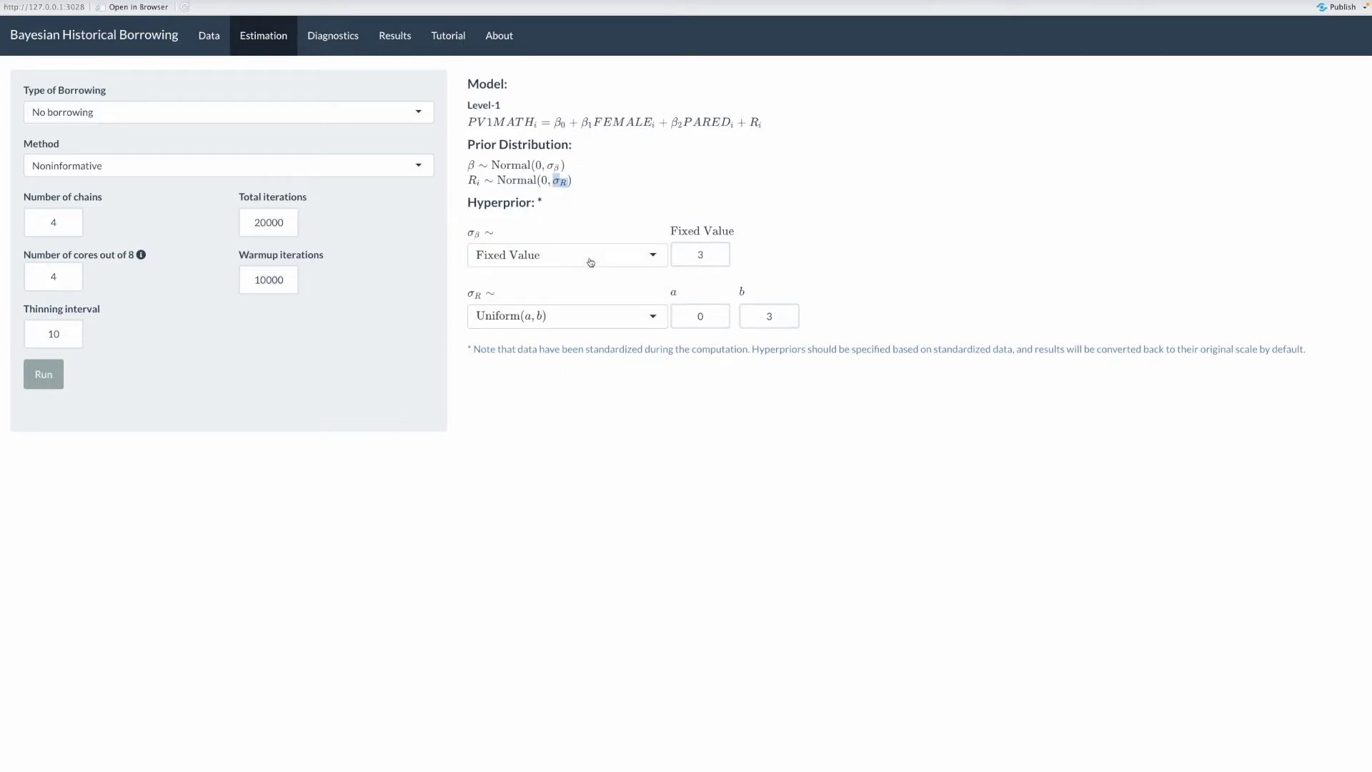
pyautogui.click(524, 319)
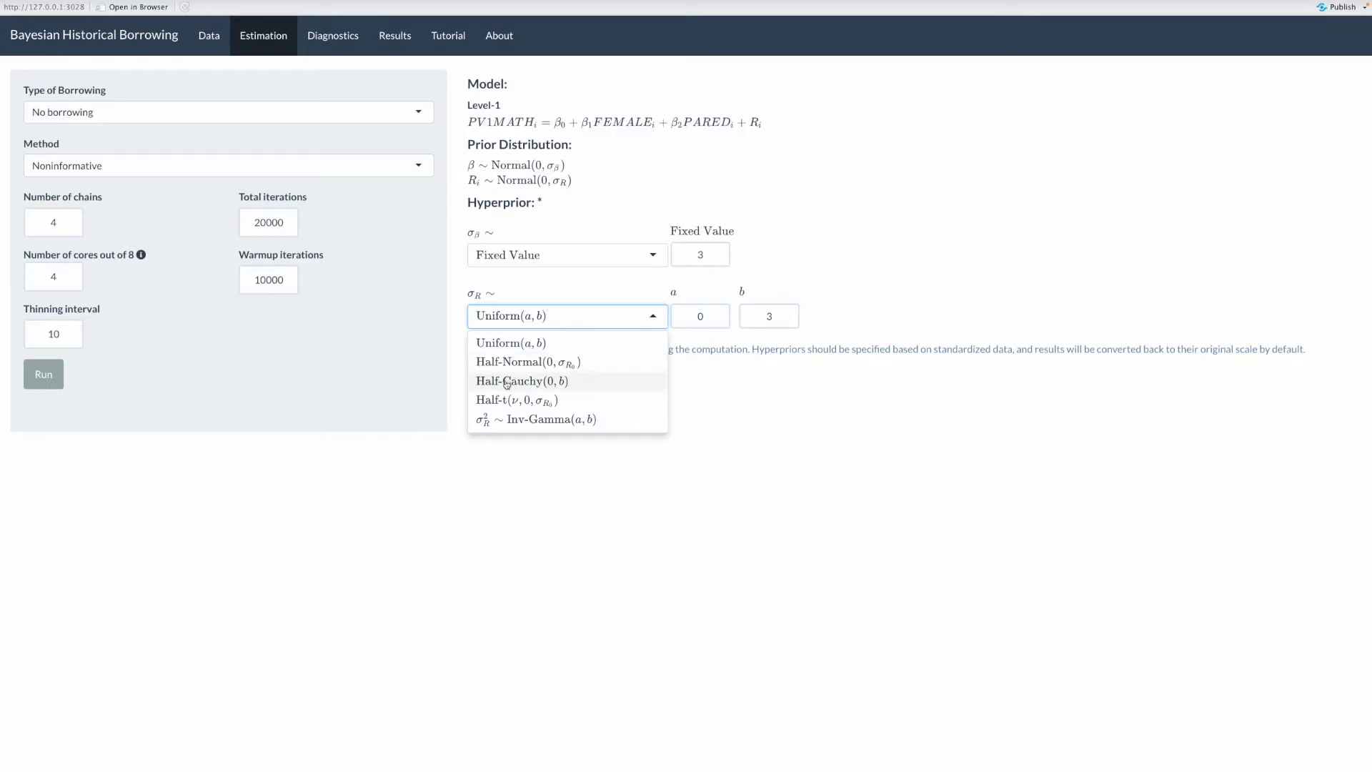
pyautogui.click(450, 460)
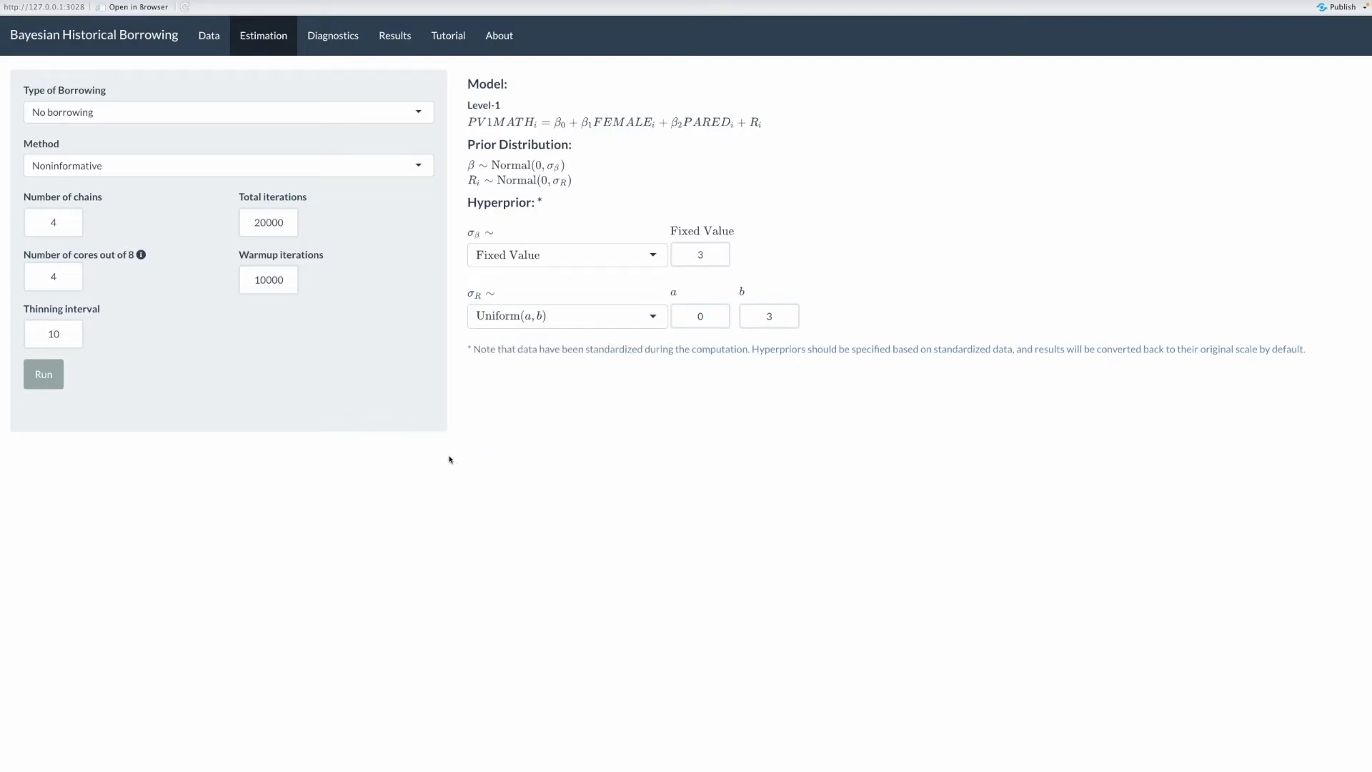
pyautogui.moveTo(490, 349); pyautogui.dragTo(601, 348)
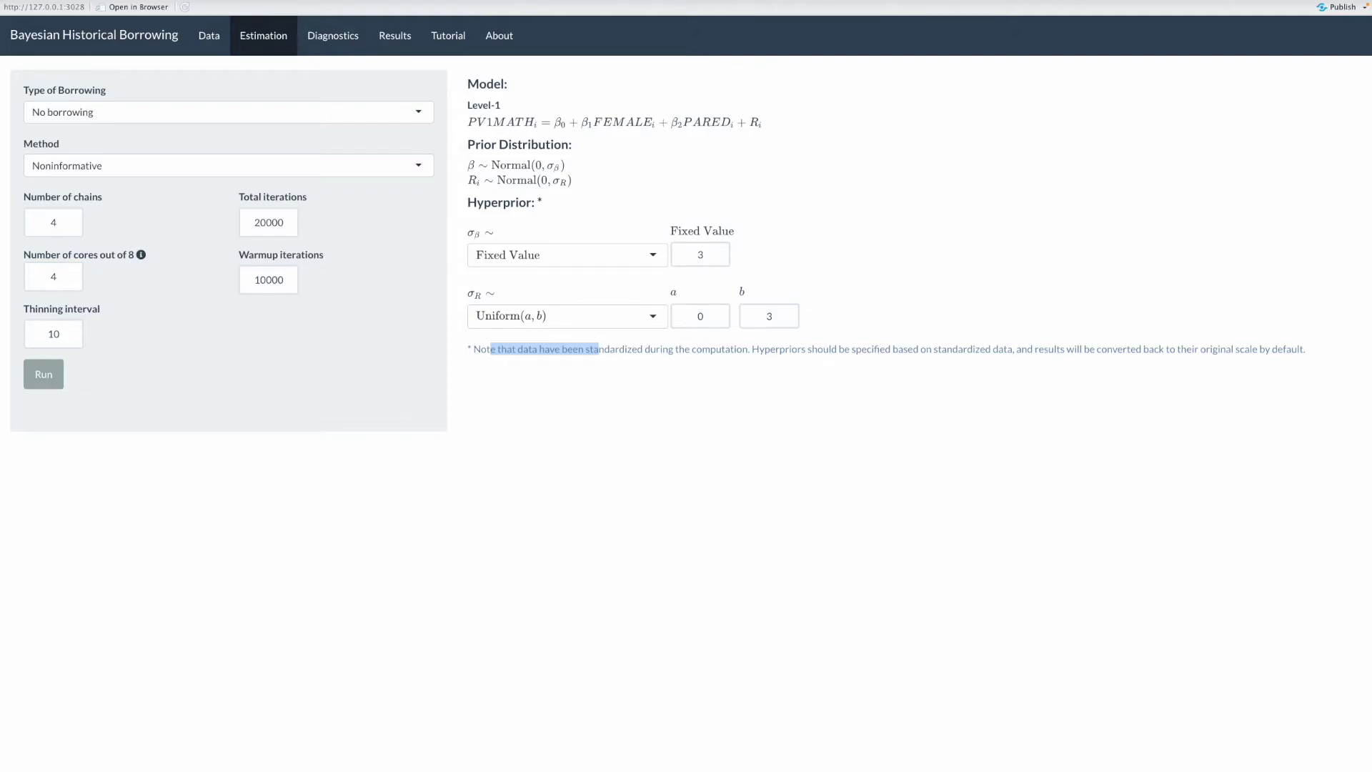
# - Try static borrowing with the Power priors method and look at its power parameter
pyautogui.click(220, 119)
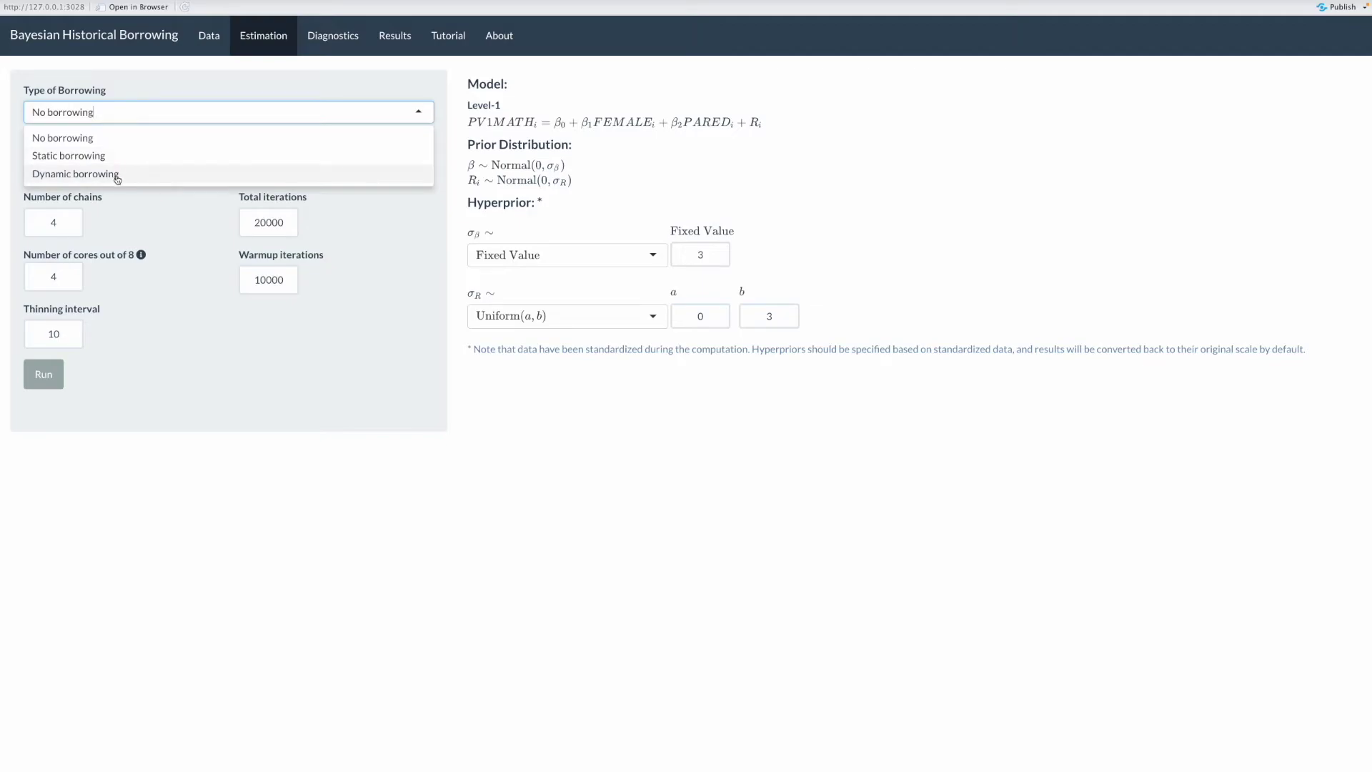
pyautogui.click(173, 239)
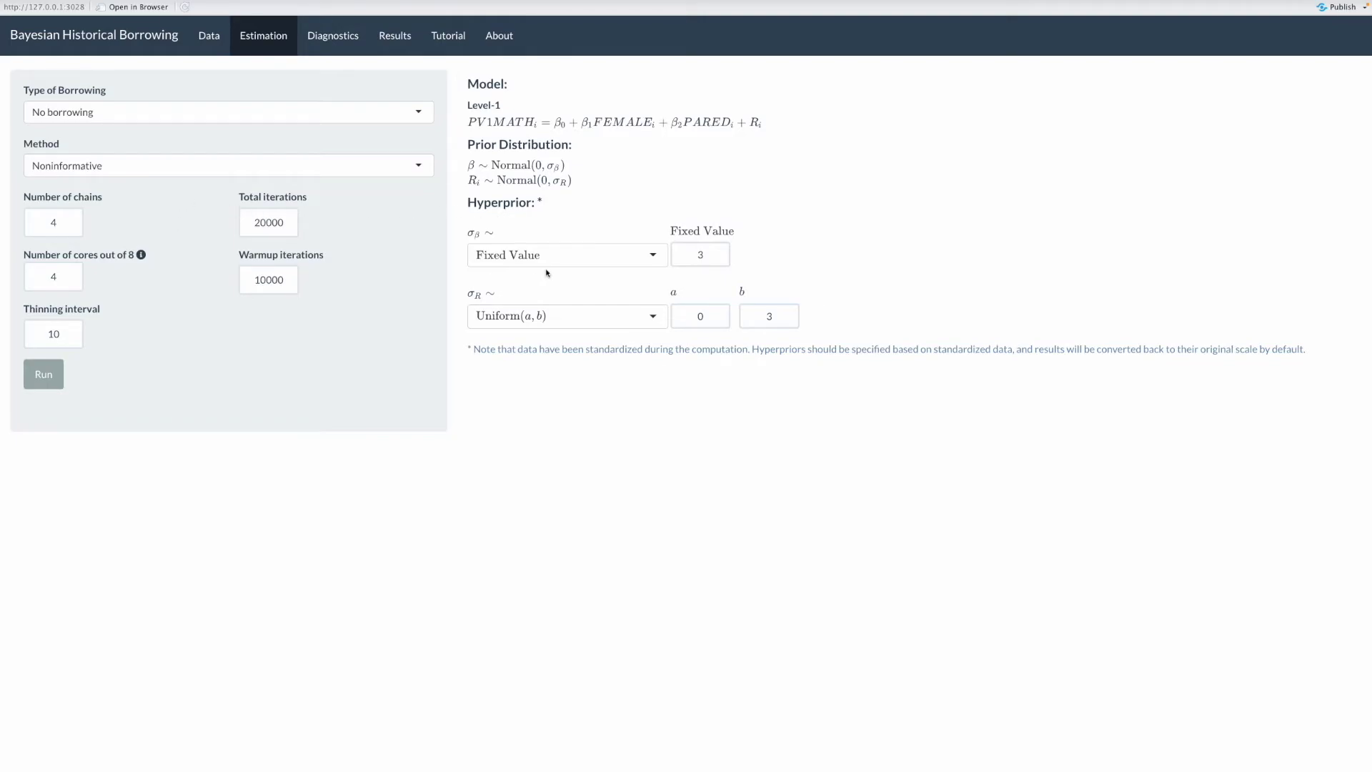
pyautogui.click(183, 122)
pyautogui.click(144, 156)
pyautogui.click(142, 178)
pyautogui.click(143, 168)
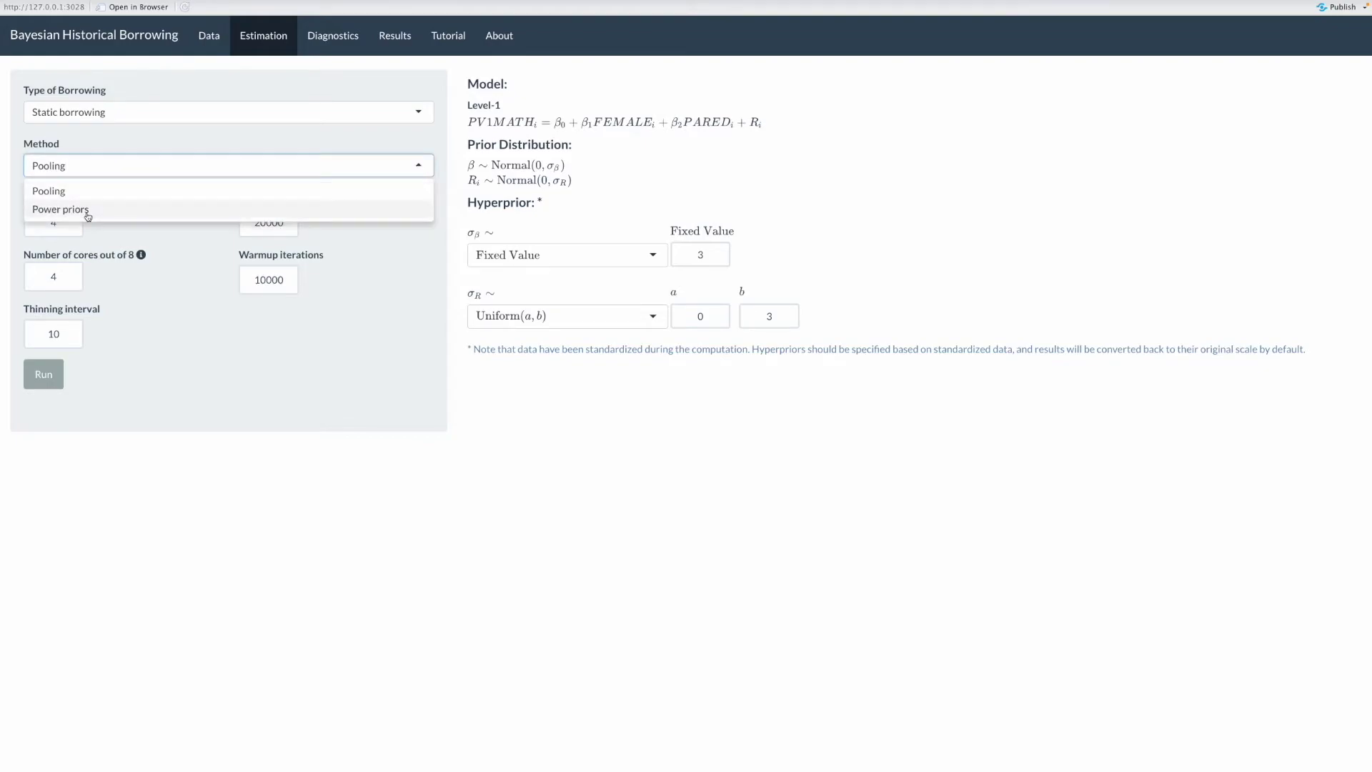
pyautogui.click(87, 210)
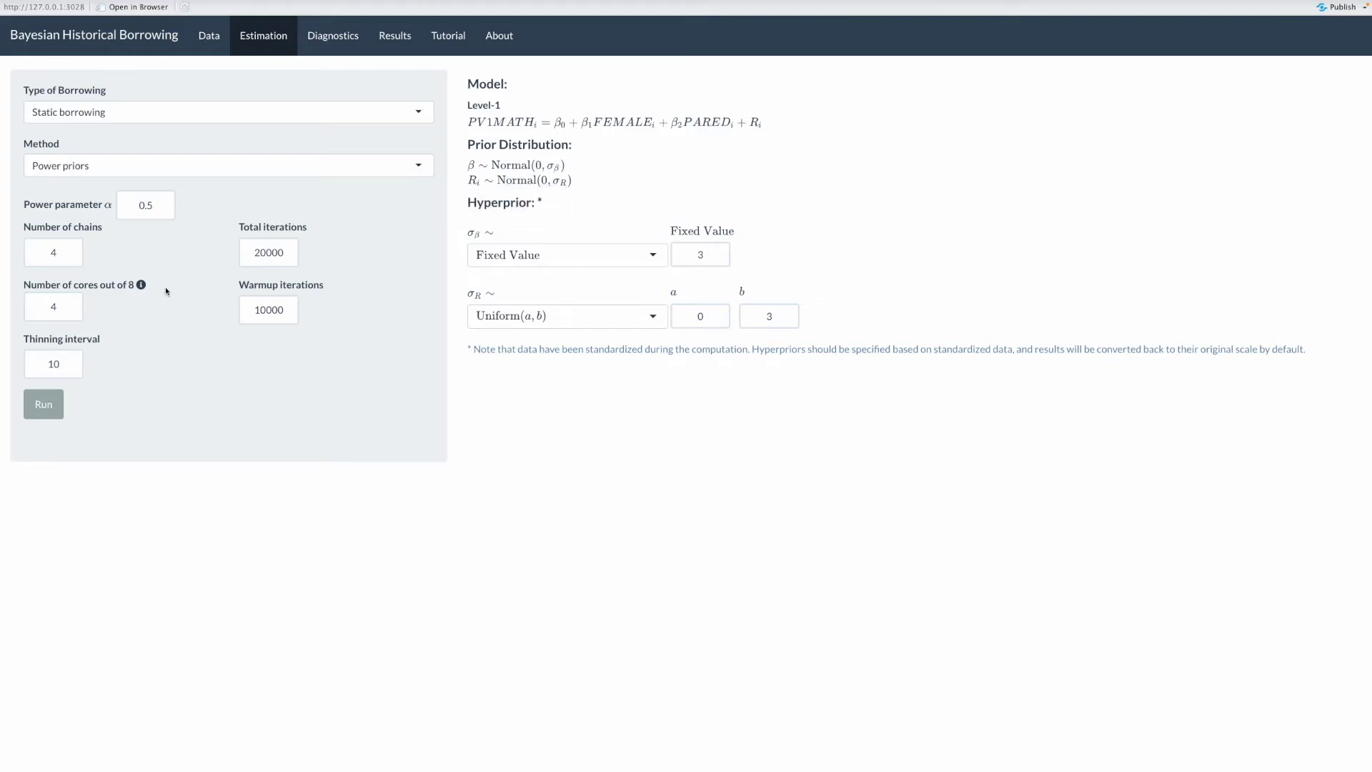
pyautogui.moveTo(197, 210)
# - Set the type of borrowing to Dynamic borrowing with the BDB method
pyautogui.click(246, 113)
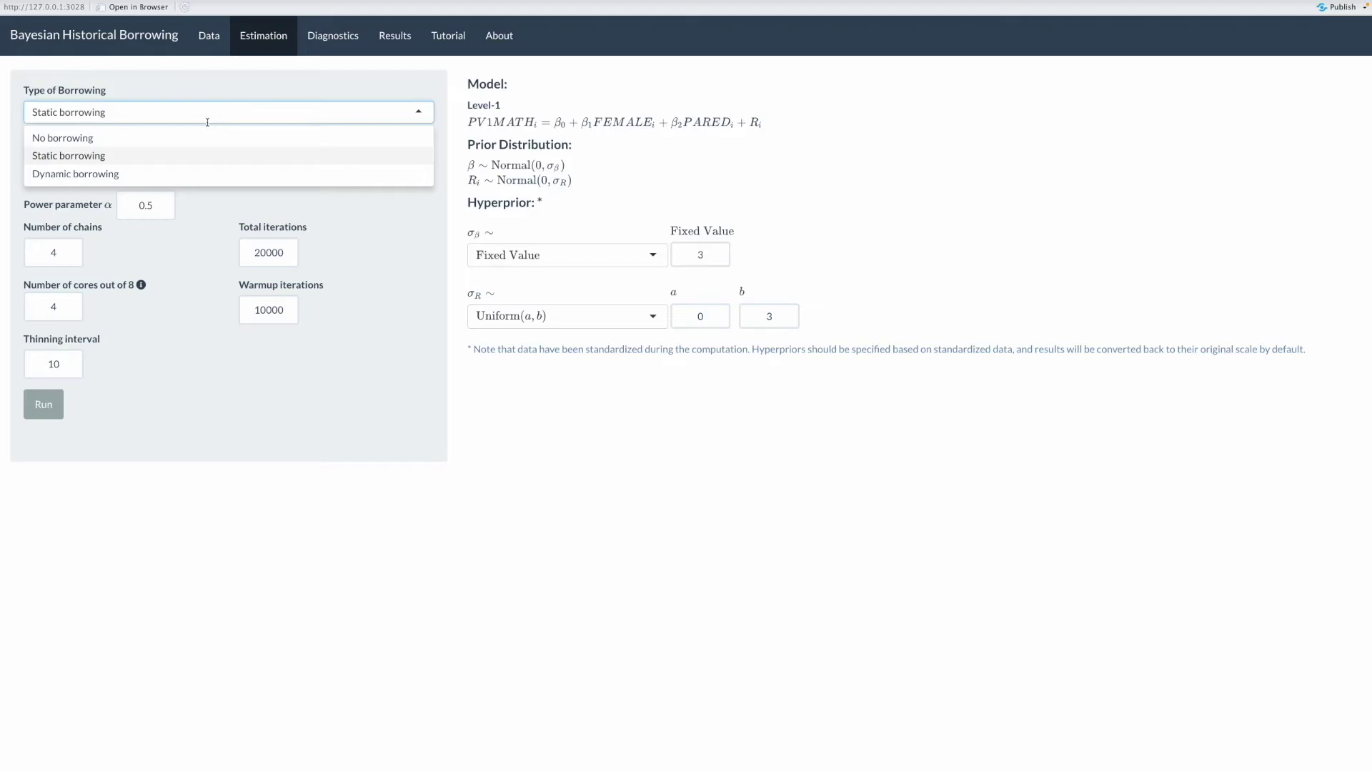
pyautogui.click(98, 174)
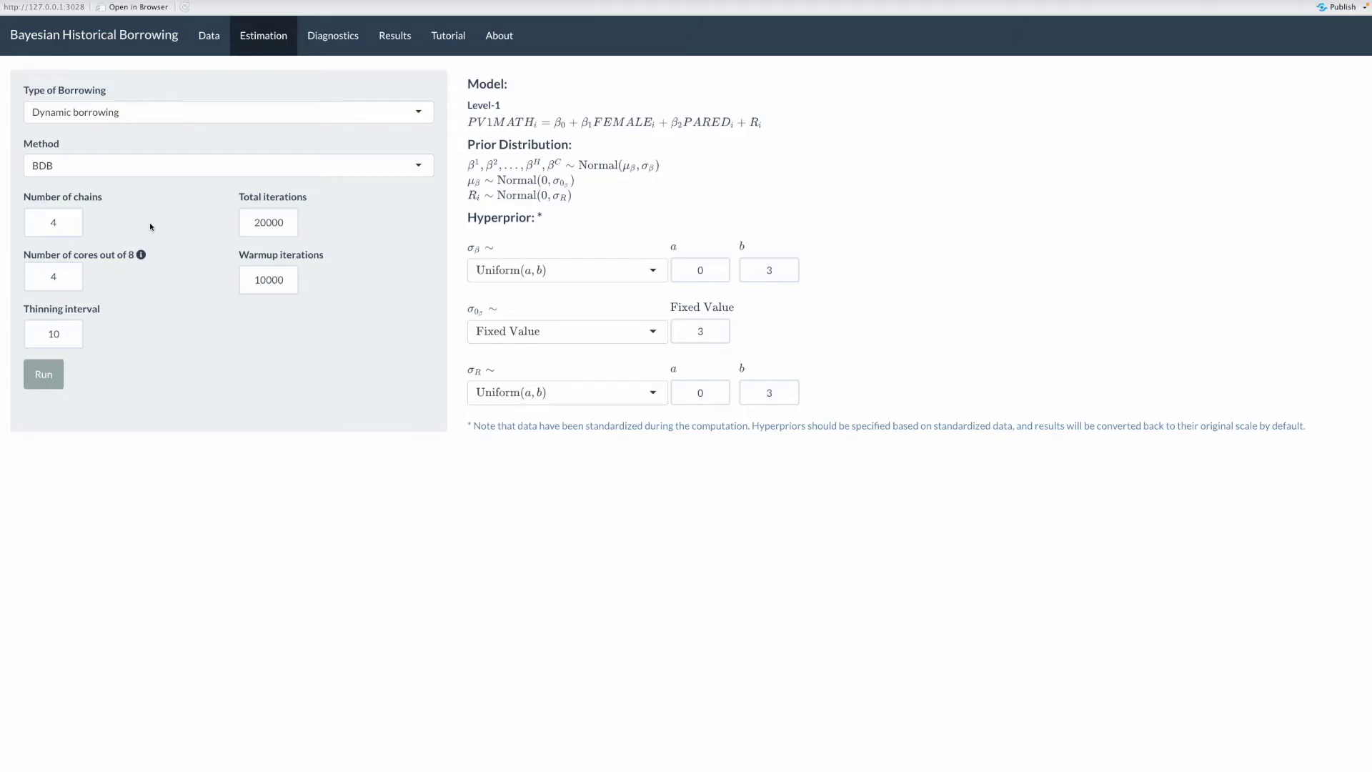
pyautogui.click(179, 172)
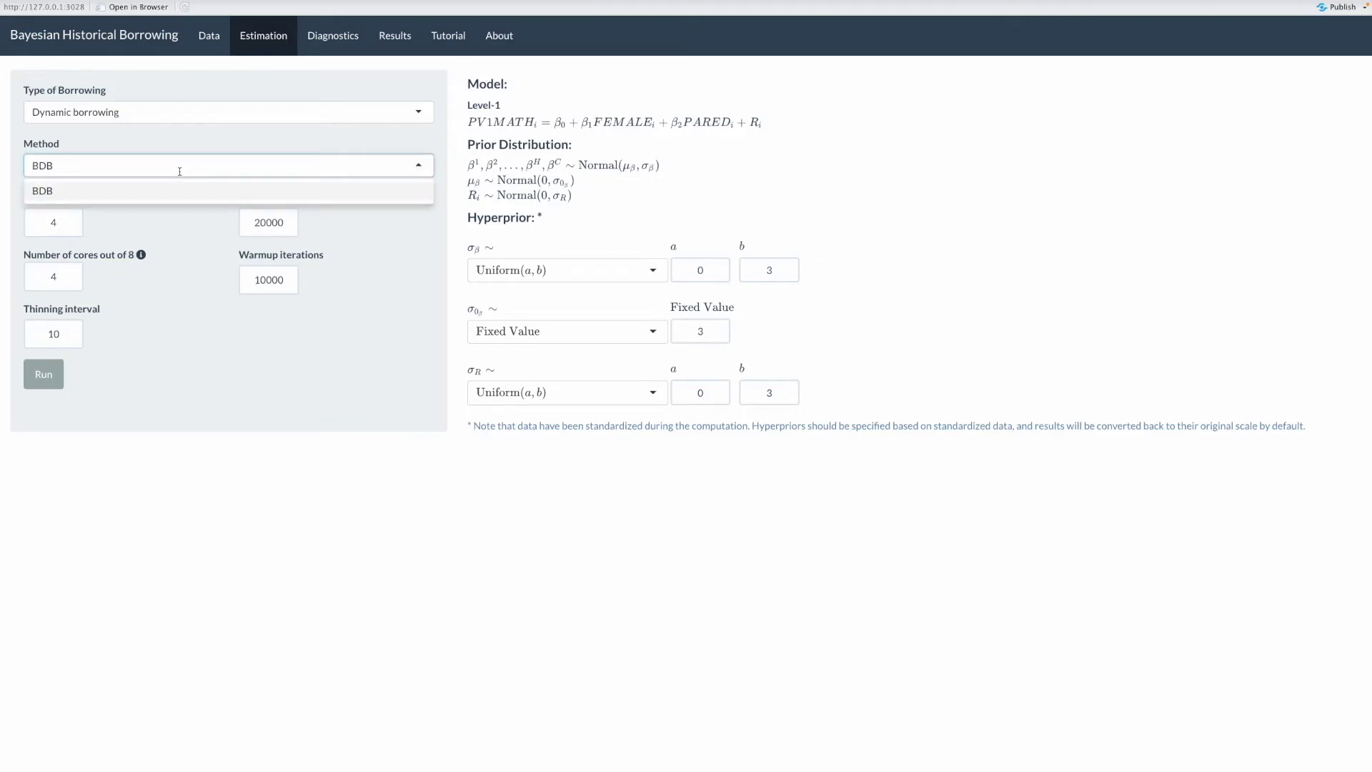
pyautogui.click(728, 205)
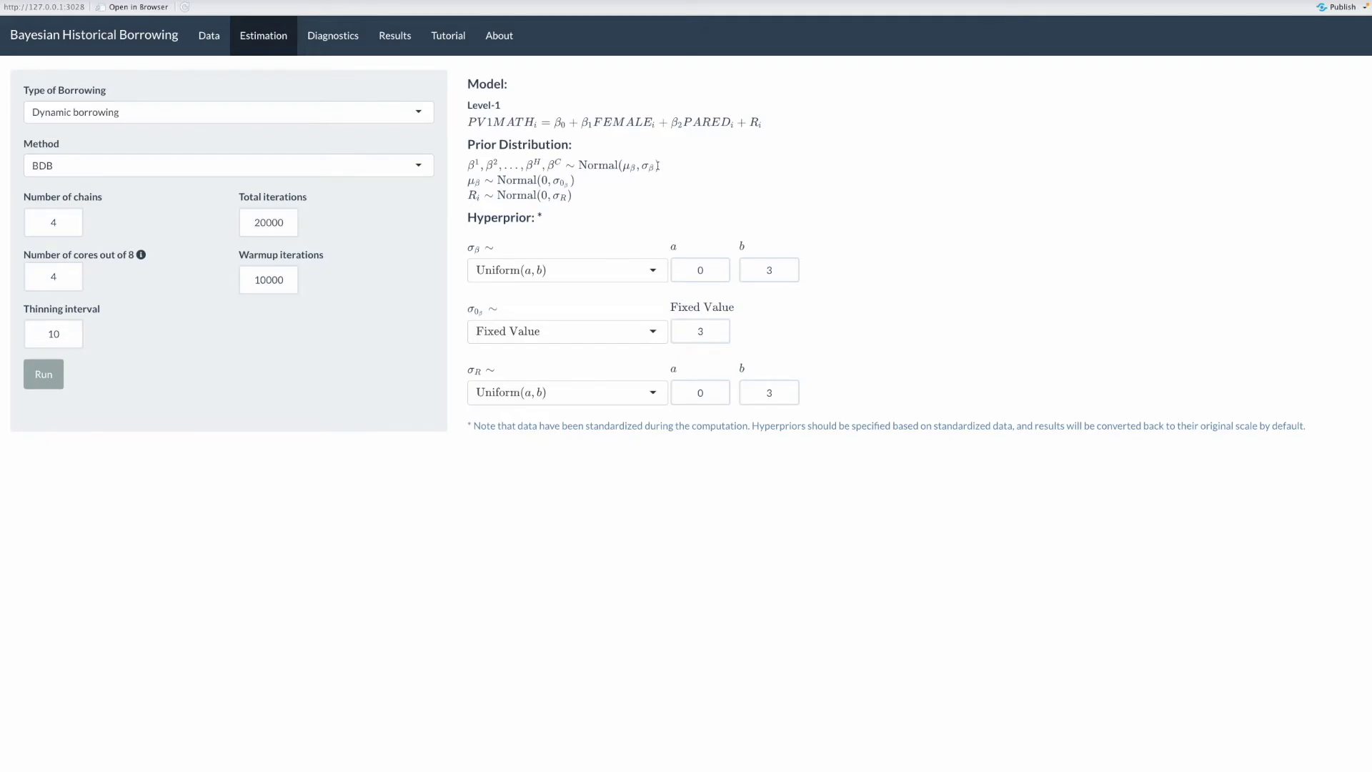
# - Examine the dynamic borrowing prior for the β coefficients and the hyperpriors for σβ, σ0β and σR
pyautogui.moveTo(473, 248); pyautogui.dragTo(484, 252)
pyautogui.moveTo(474, 162); pyautogui.dragTo(560, 160)
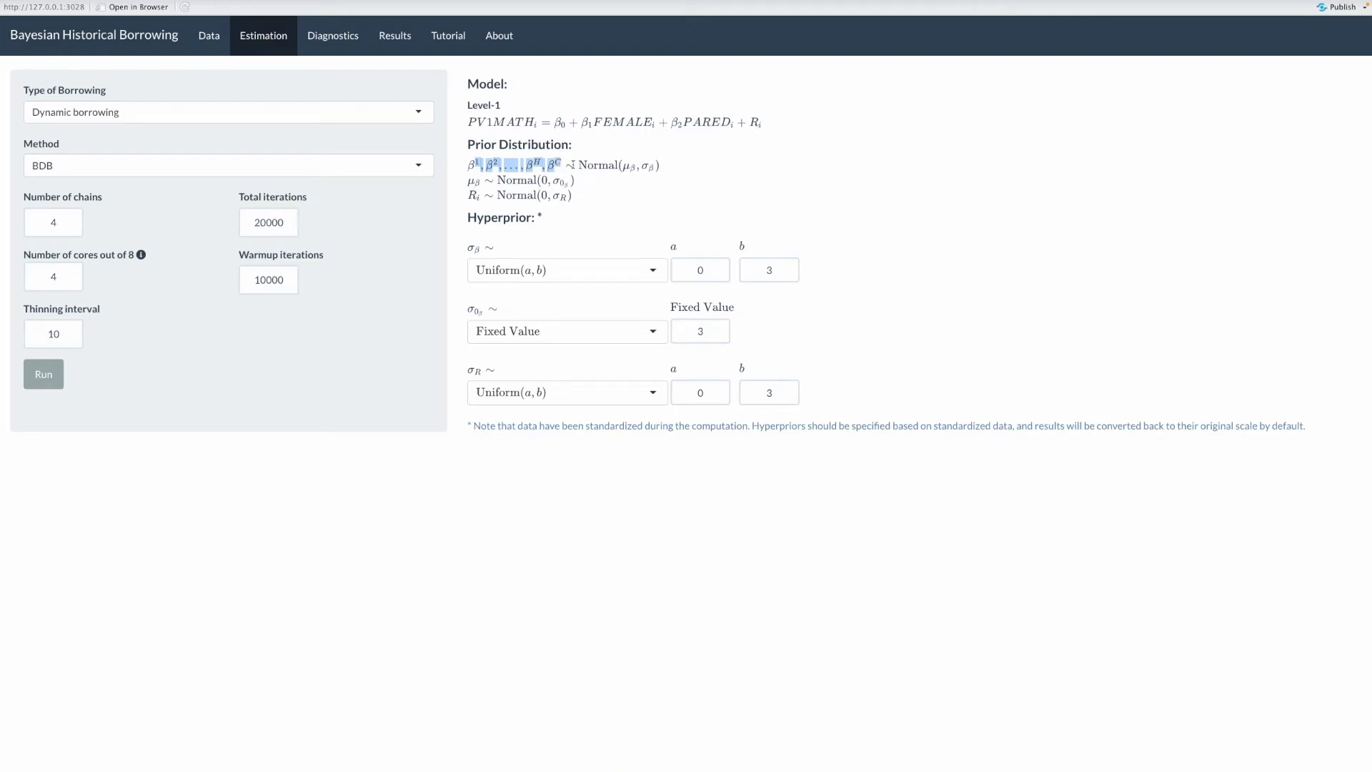
pyautogui.moveTo(626, 165); pyautogui.dragTo(635, 166)
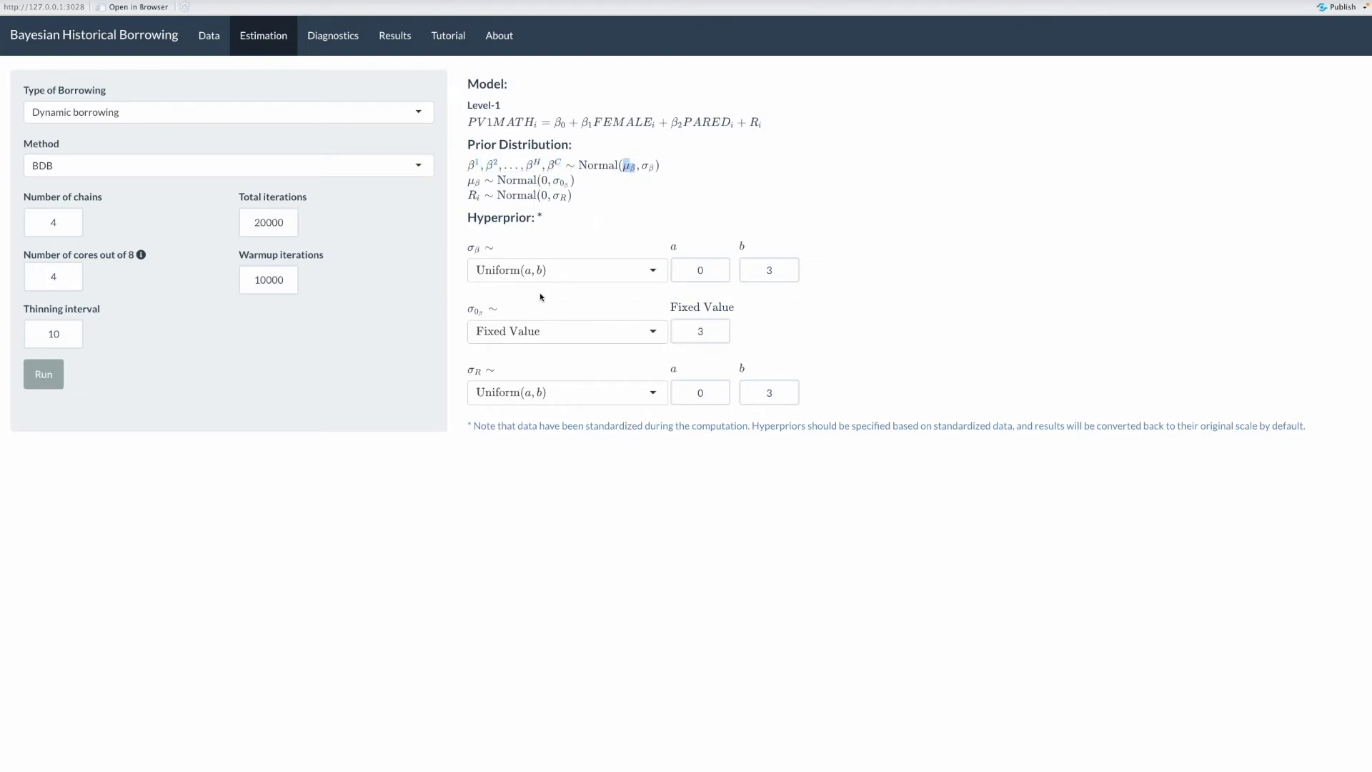
pyautogui.click(481, 312)
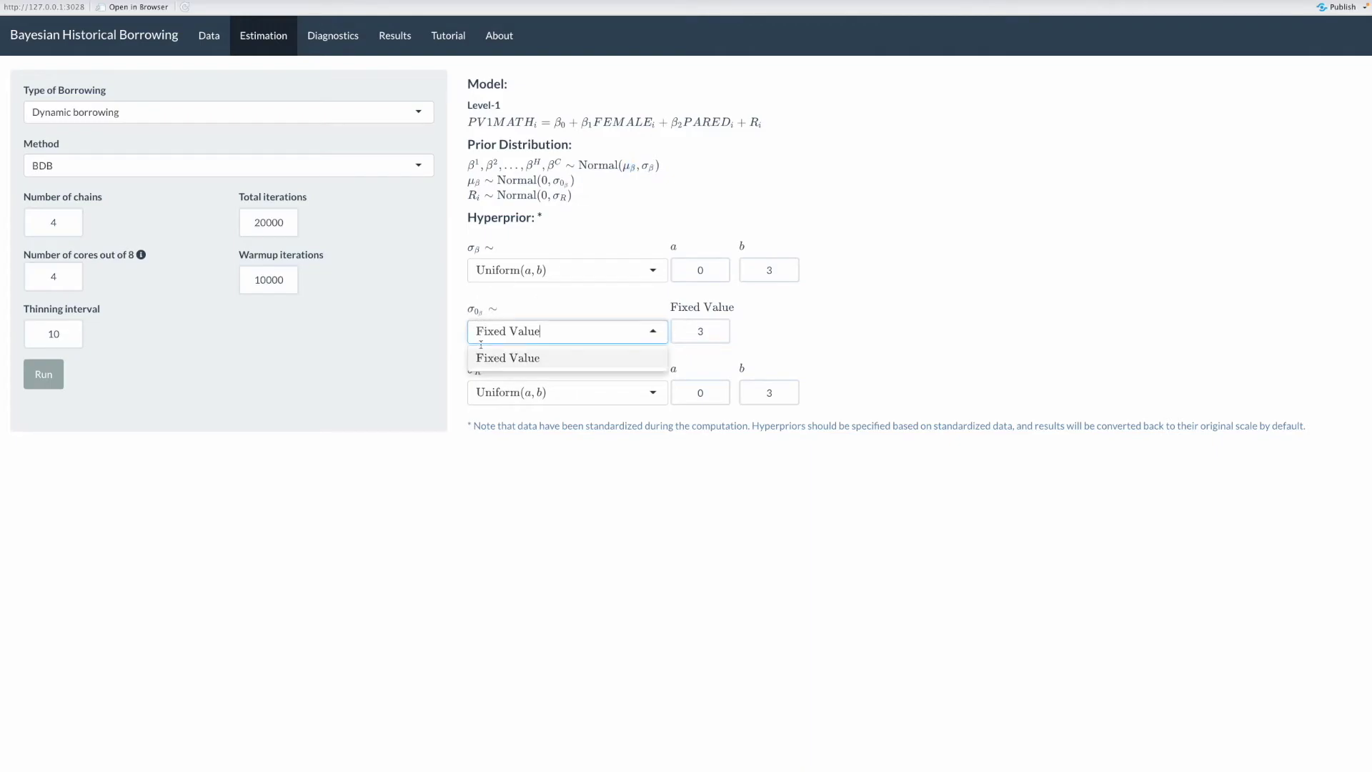
pyautogui.click(465, 375)
pyautogui.moveTo(476, 371); pyautogui.dragTo(508, 367)
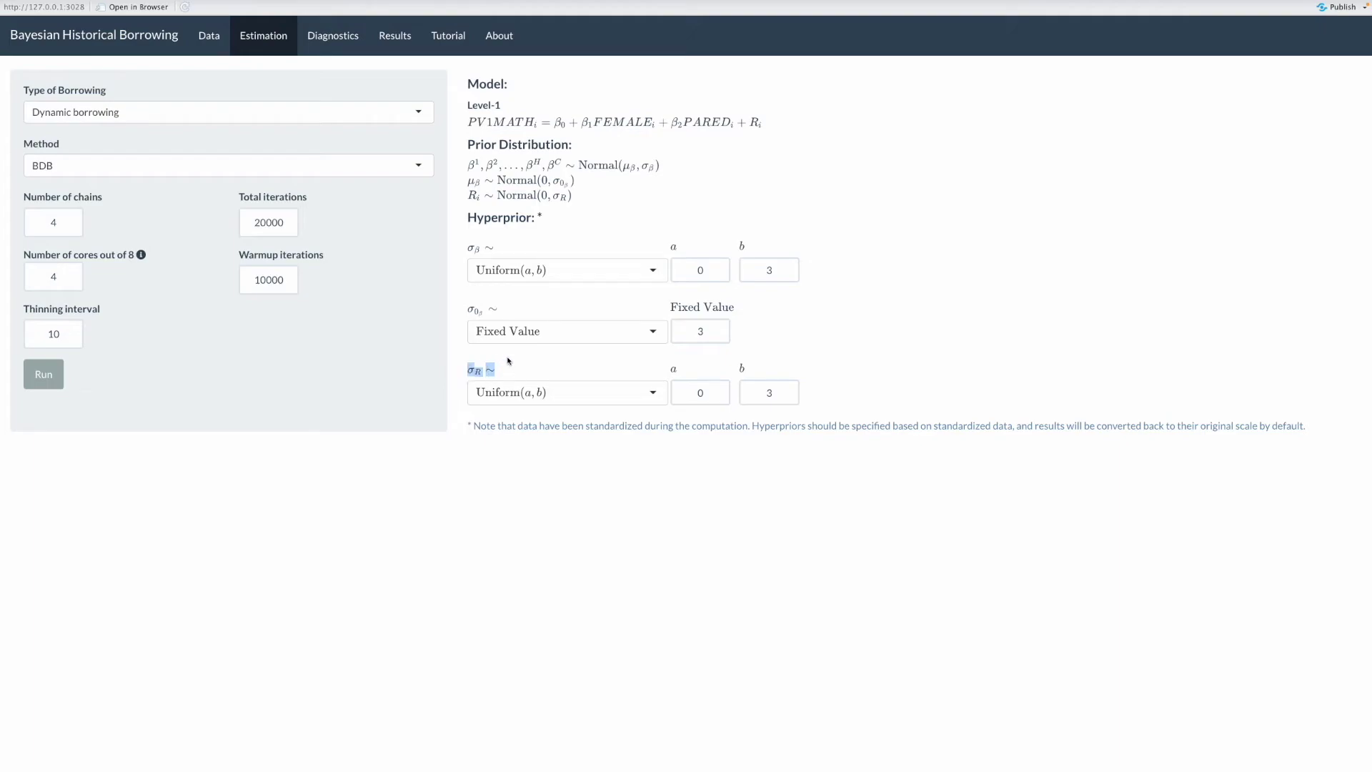
pyautogui.click(571, 294)
# - Run the estimation with 4 chains, 4 cores, 20000 total iterations, 10000 warmup iterations and thinning interval 10, and read the sampling log
pyautogui.click(67, 223)
pyautogui.click(252, 223)
pyautogui.click(62, 275)
pyautogui.click(266, 278)
pyautogui.click(55, 333)
pyautogui.click(178, 338)
pyautogui.click(48, 386)
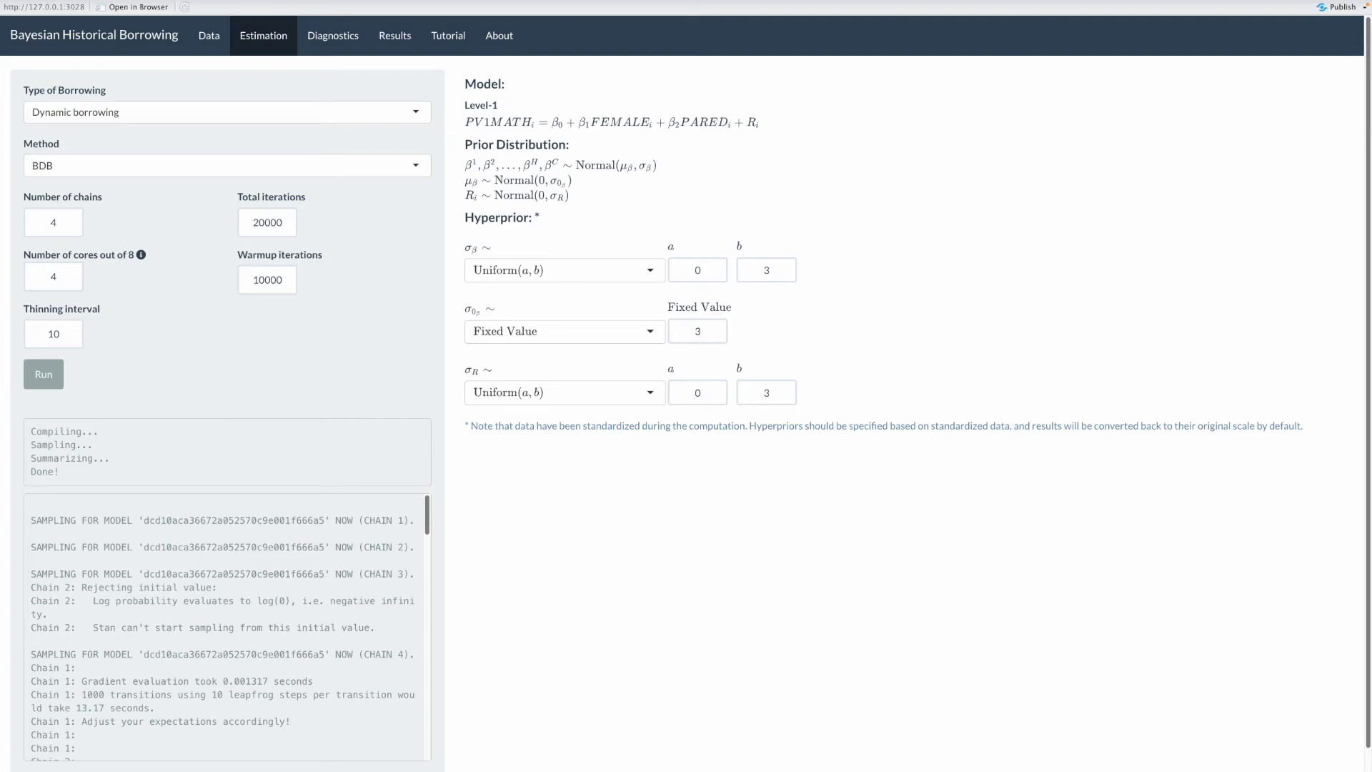
pyautogui.scroll(-10, 255, 560)
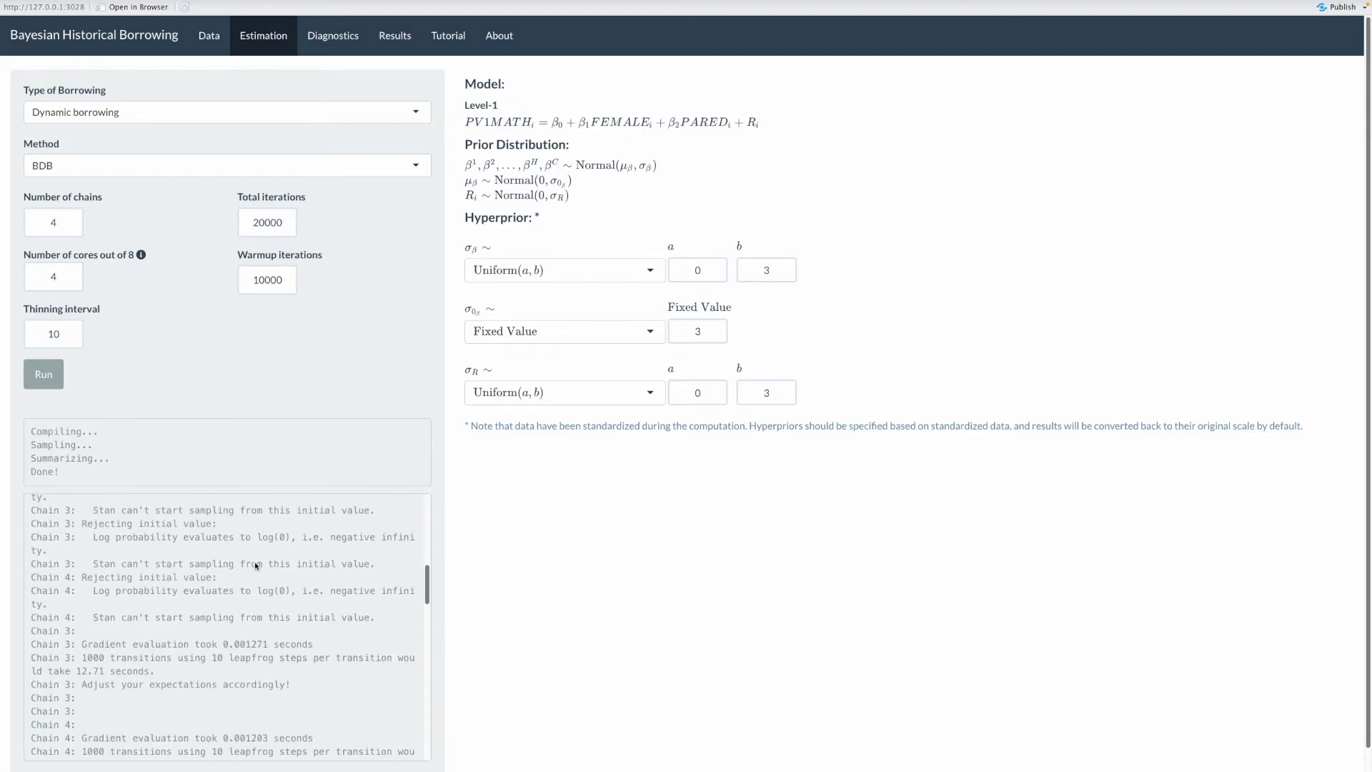
pyautogui.scroll(-5, 255, 566)
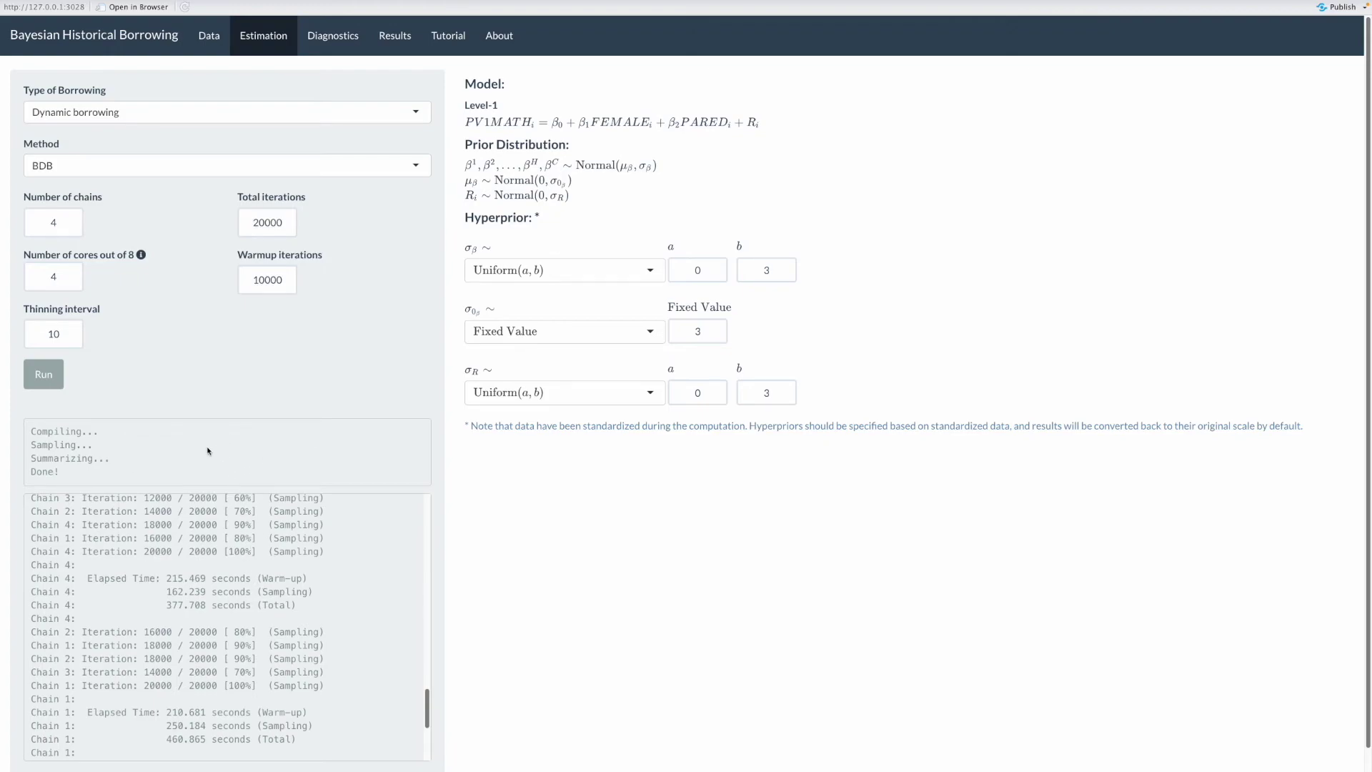
# - Inspect the density, trace and autocorrelation diagnostics for σR, and the autocorrelation plot for β0
pyautogui.click(332, 37)
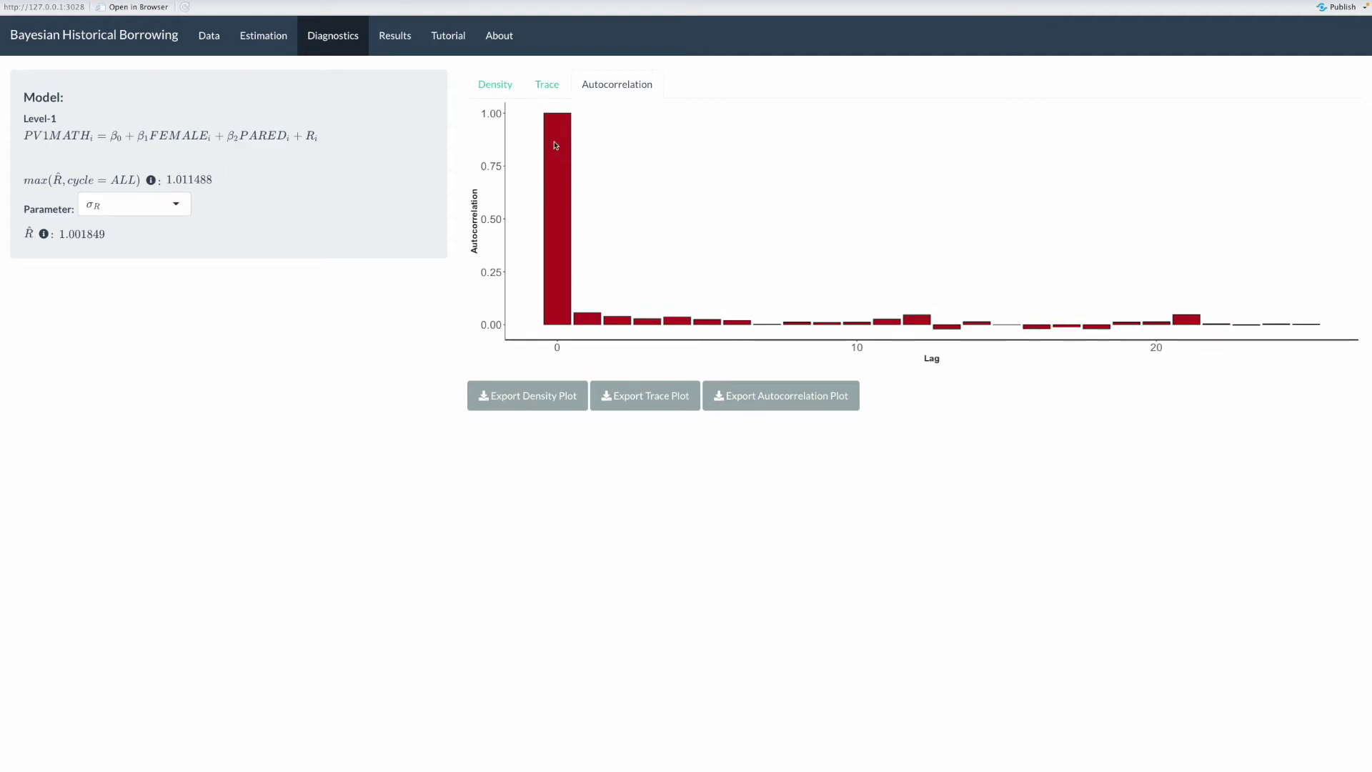
pyautogui.click(514, 86)
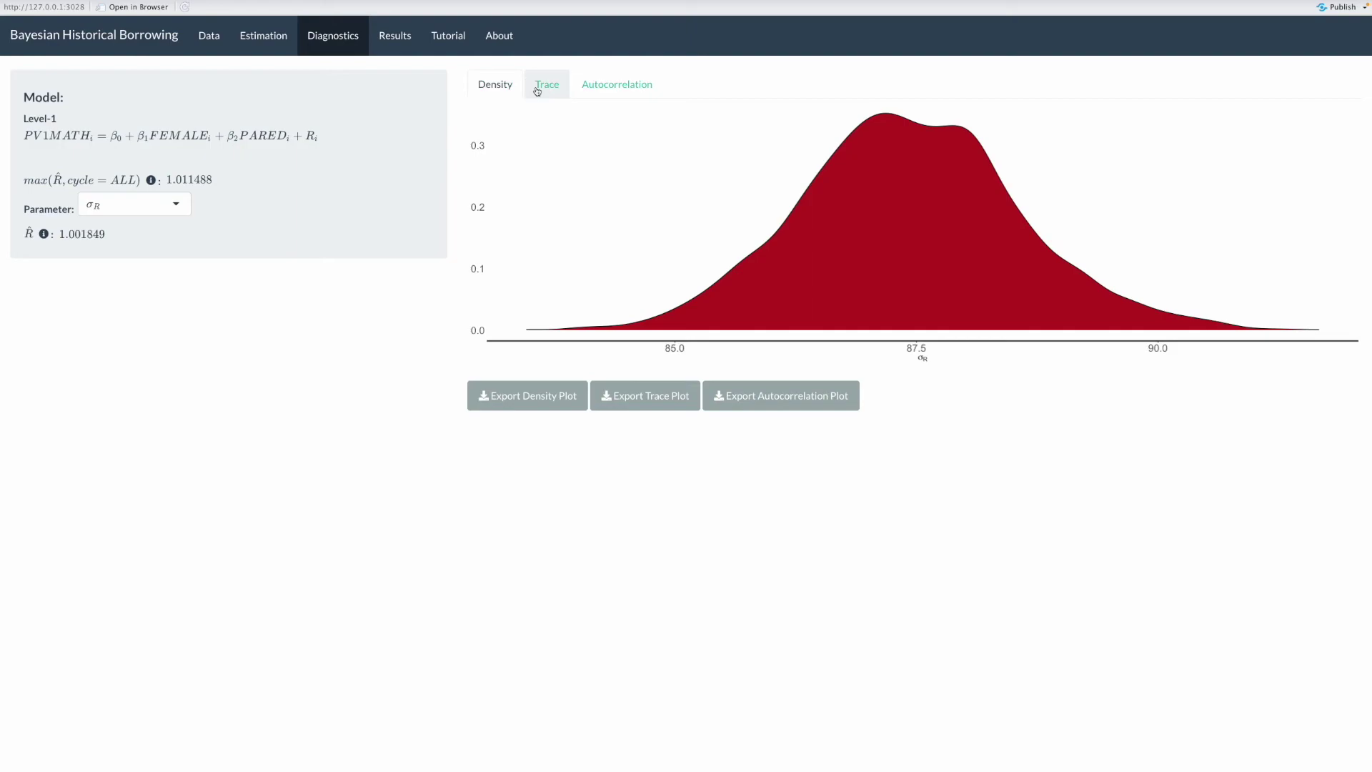
pyautogui.click(536, 91)
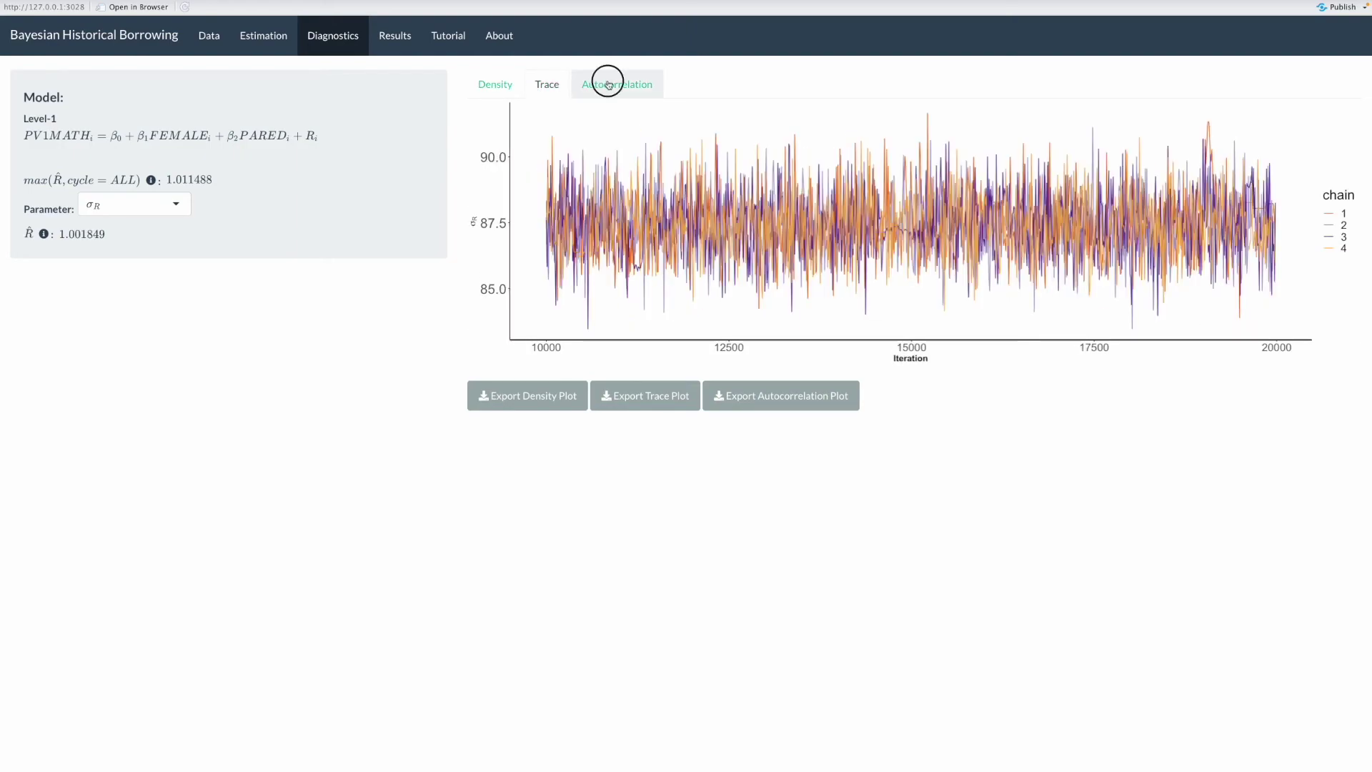
pyautogui.click(608, 85)
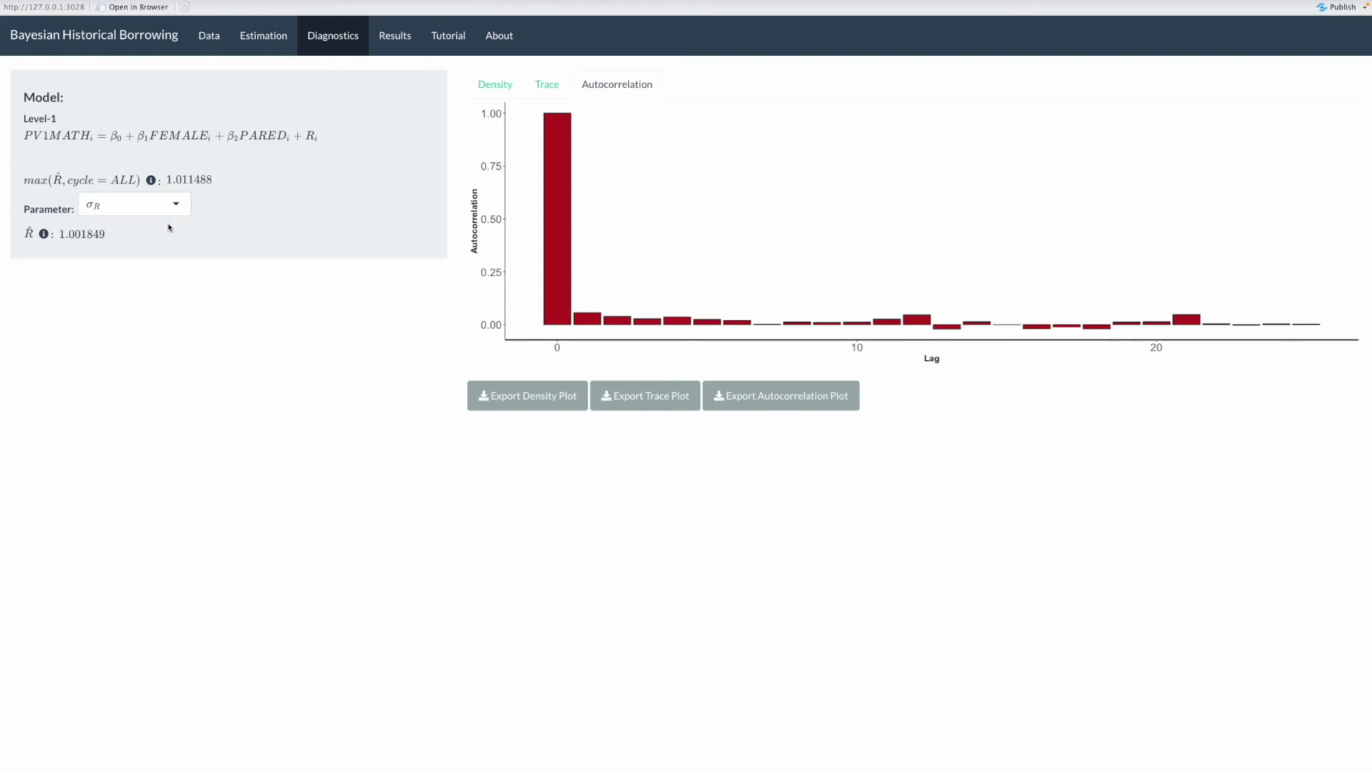
pyautogui.click(139, 205)
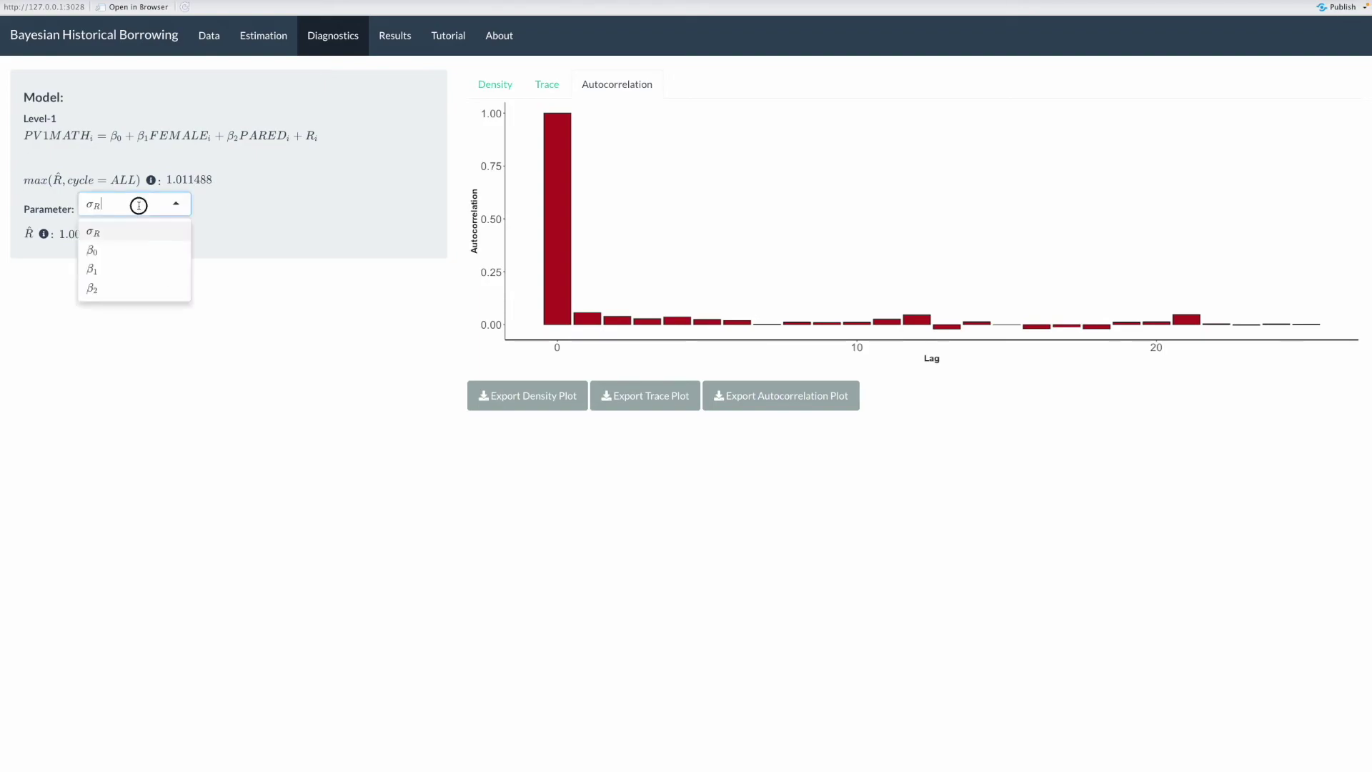
pyautogui.click(113, 257)
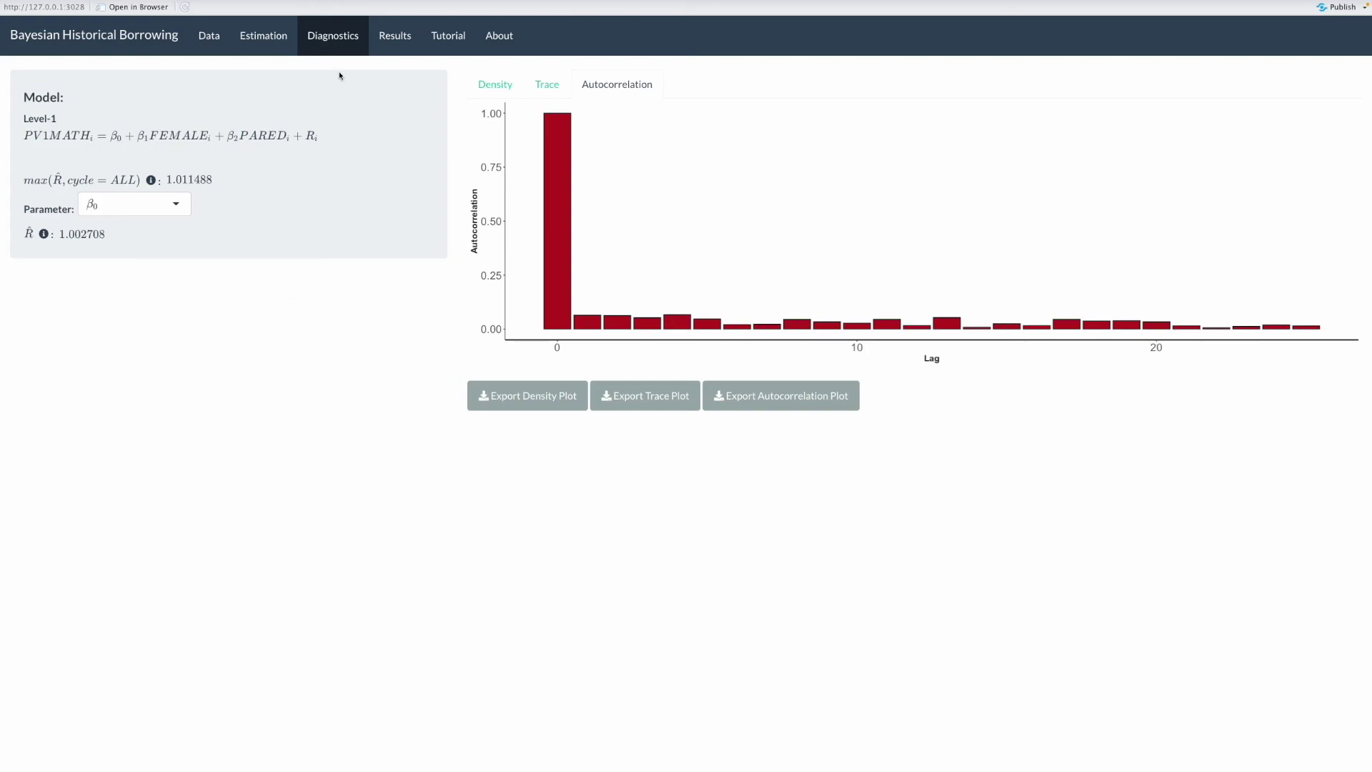
# - Review the results table and the LOOIC value, and return to the About page
pyautogui.click(413, 43)
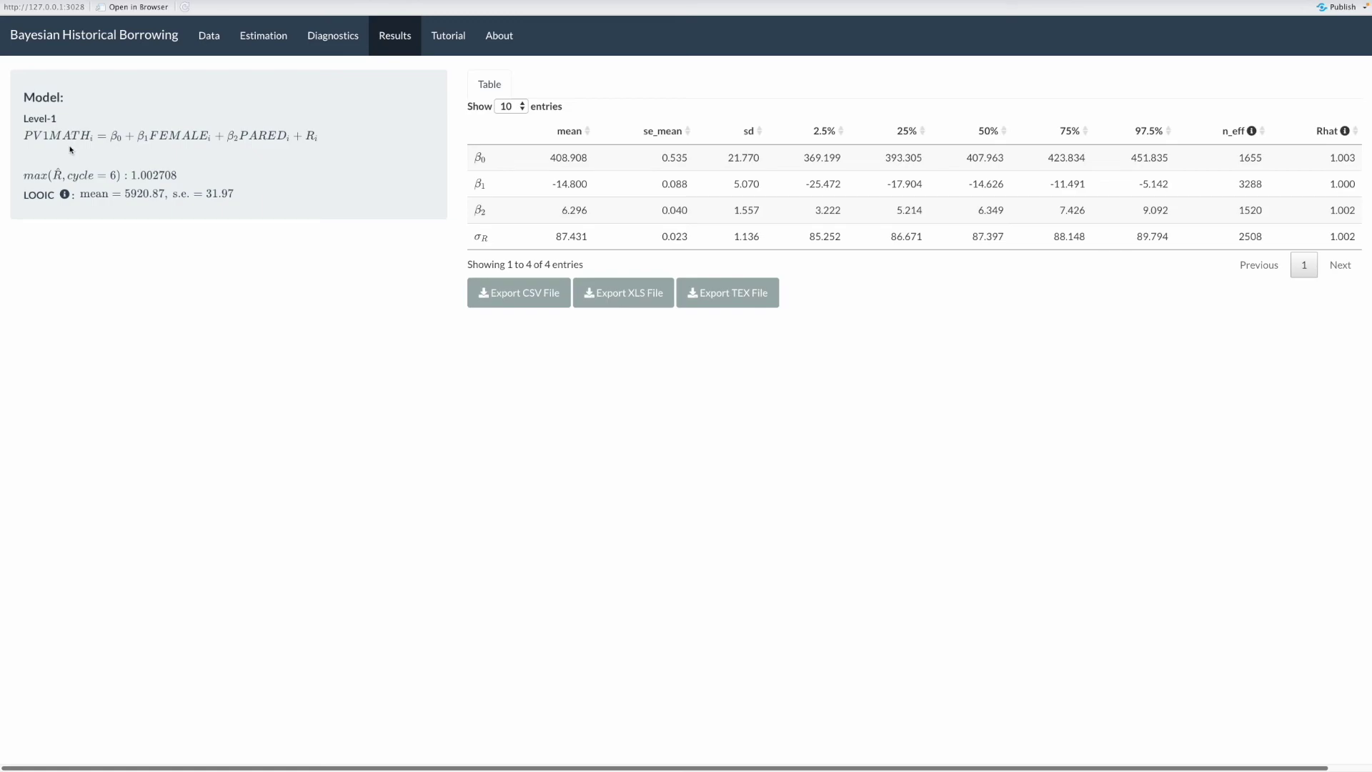
pyautogui.moveTo(64, 195)
pyautogui.click(500, 43)
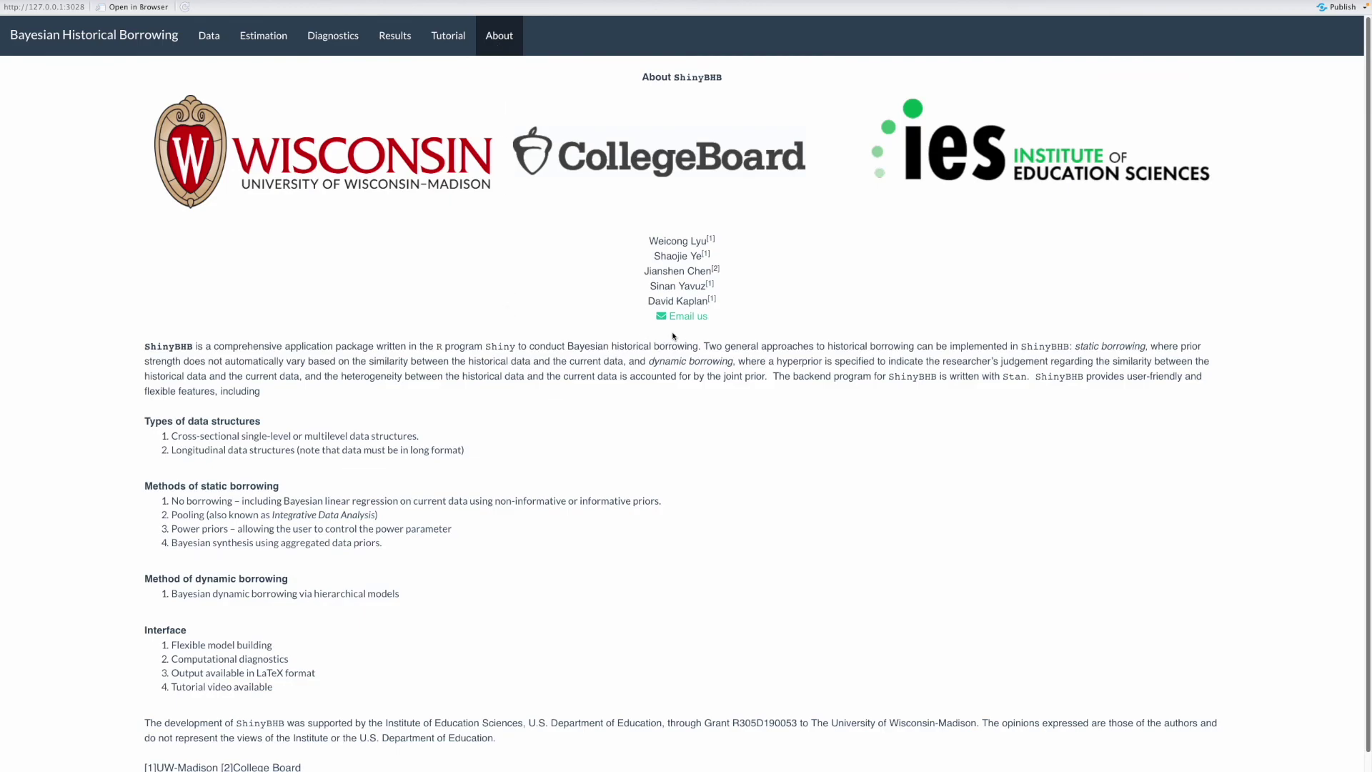